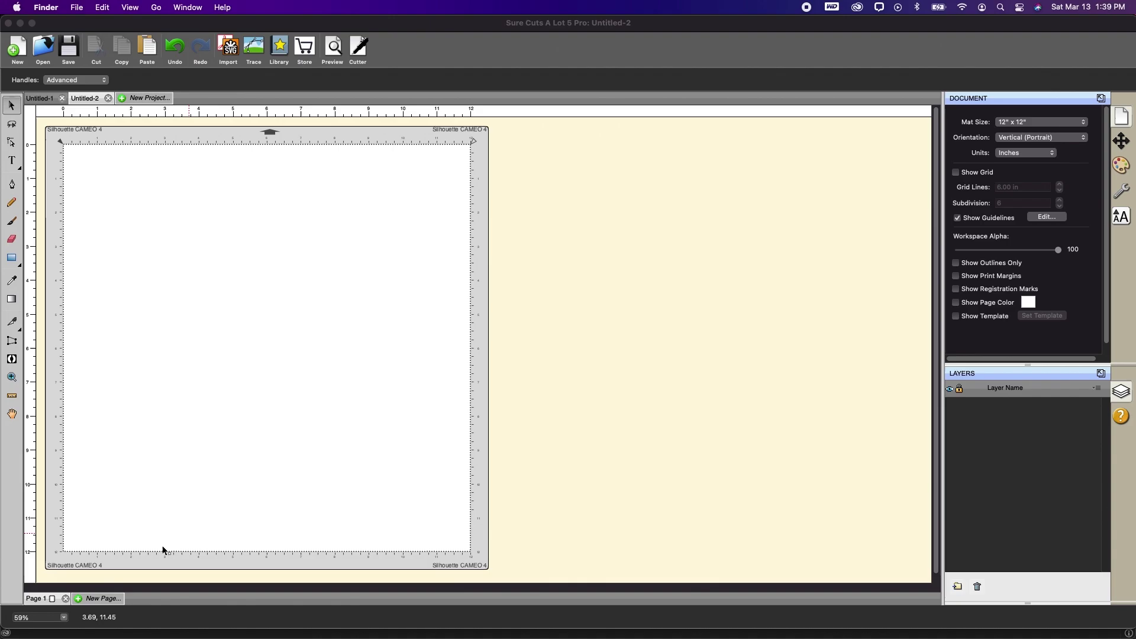
Open Love You Mom SVG Bundle > Hydrangea Tray > SVG in Finder and shrink the window beside the canvas
{"action": "left_click", "coordinate": [95, 597]}
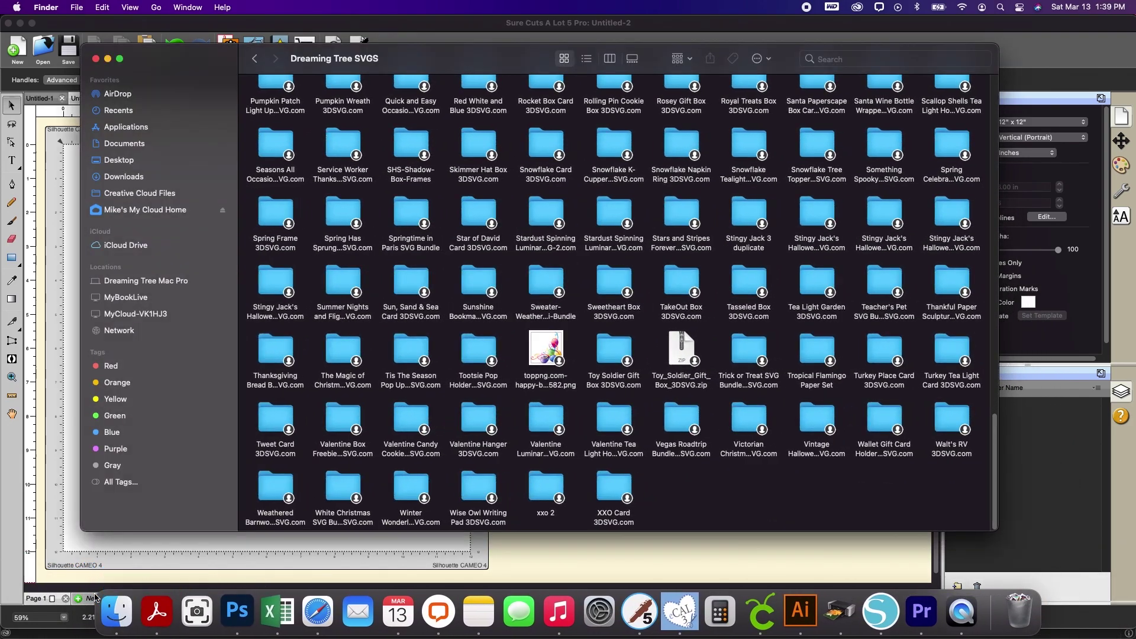
{"action": "scroll", "coordinate": [389, 282], "scroll_direction": "up", "scroll_amount": 10}
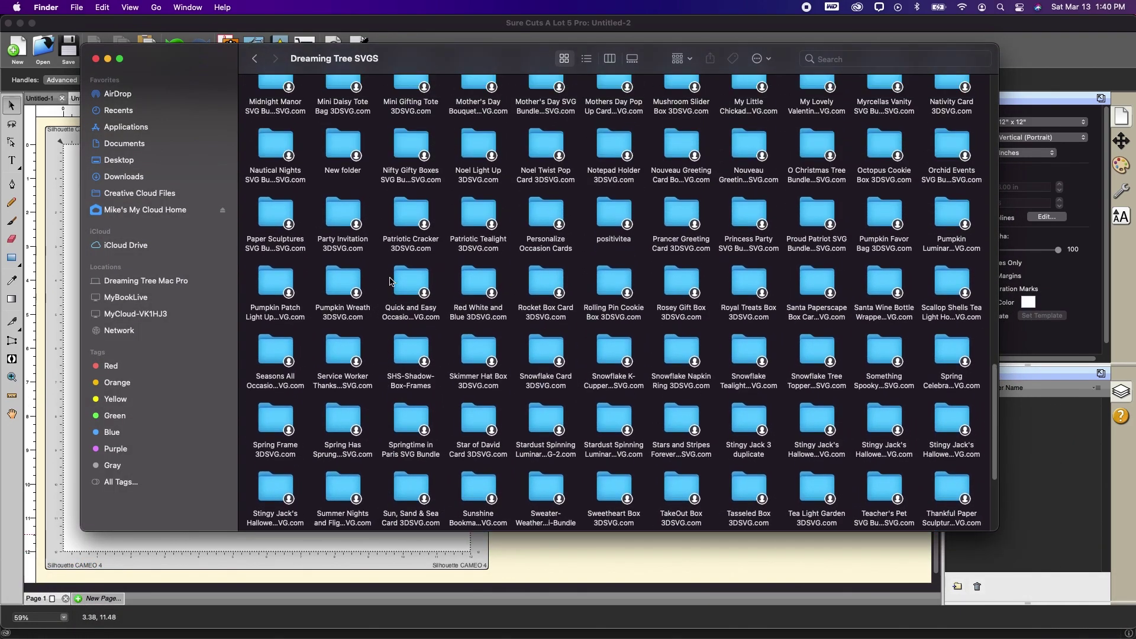
{"action": "scroll", "coordinate": [389, 282], "scroll_direction": "down", "scroll_amount": 5}
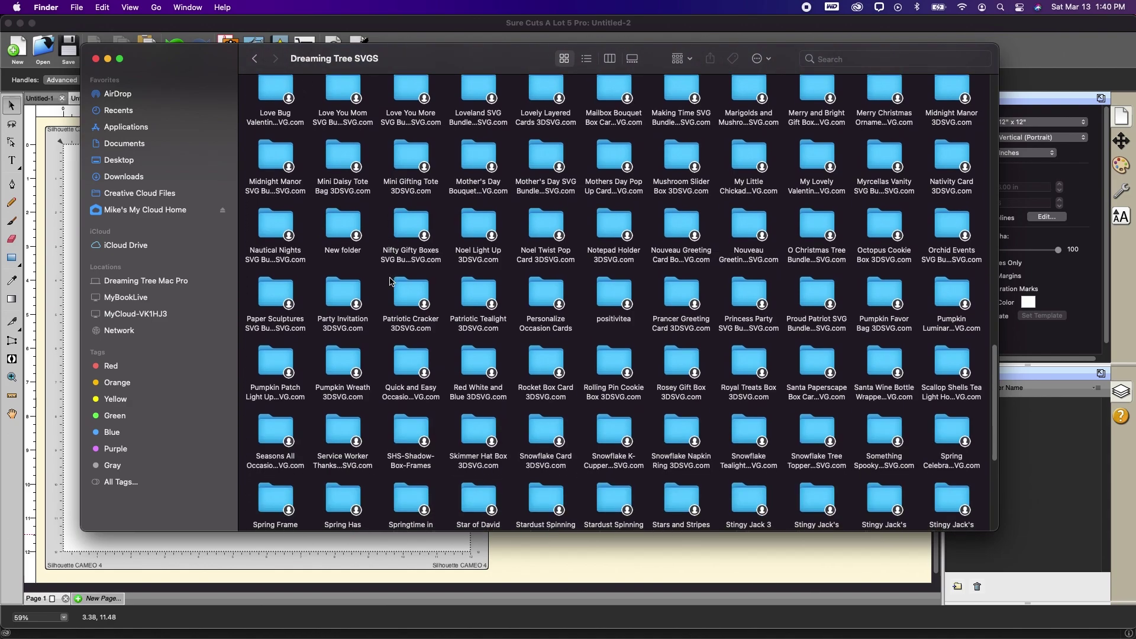
{"action": "scroll", "coordinate": [389, 281], "scroll_direction": "up", "scroll_amount": 1}
{"action": "scroll", "coordinate": [390, 282], "scroll_direction": "up", "scroll_amount": 6}
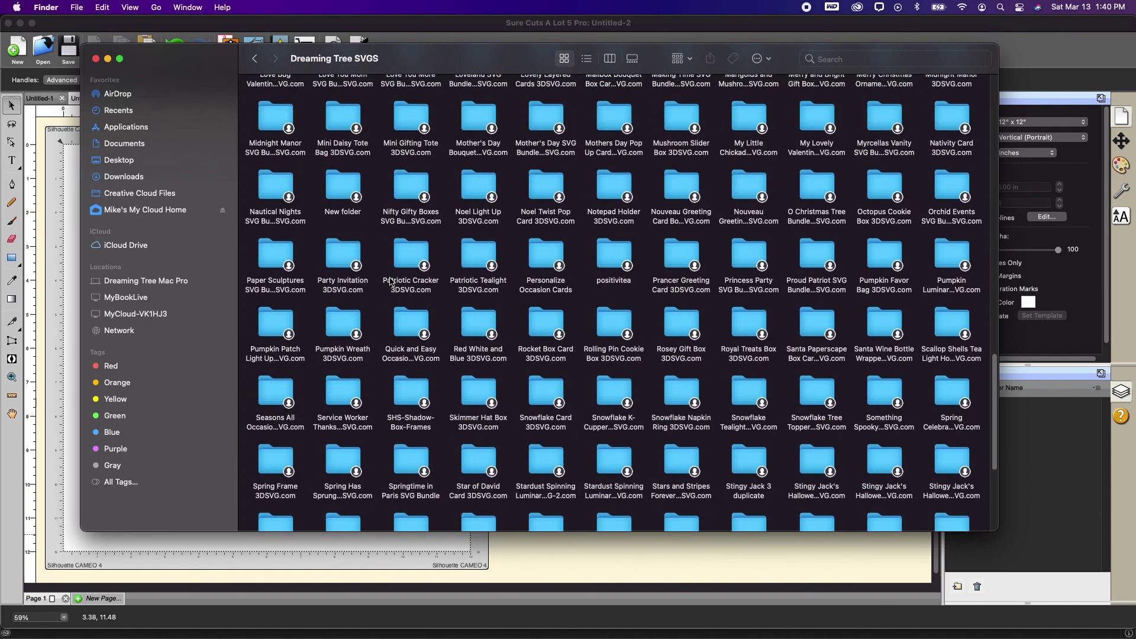
{"action": "scroll", "coordinate": [390, 282], "scroll_direction": "up", "scroll_amount": 2}
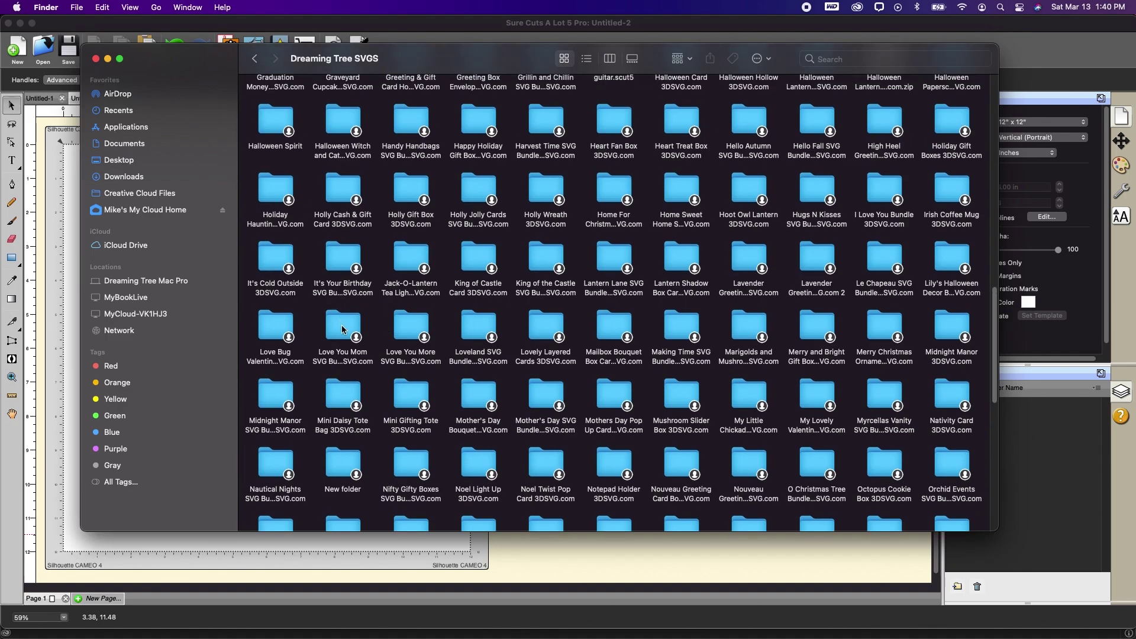
{"action": "double_click", "coordinate": [345, 322]}
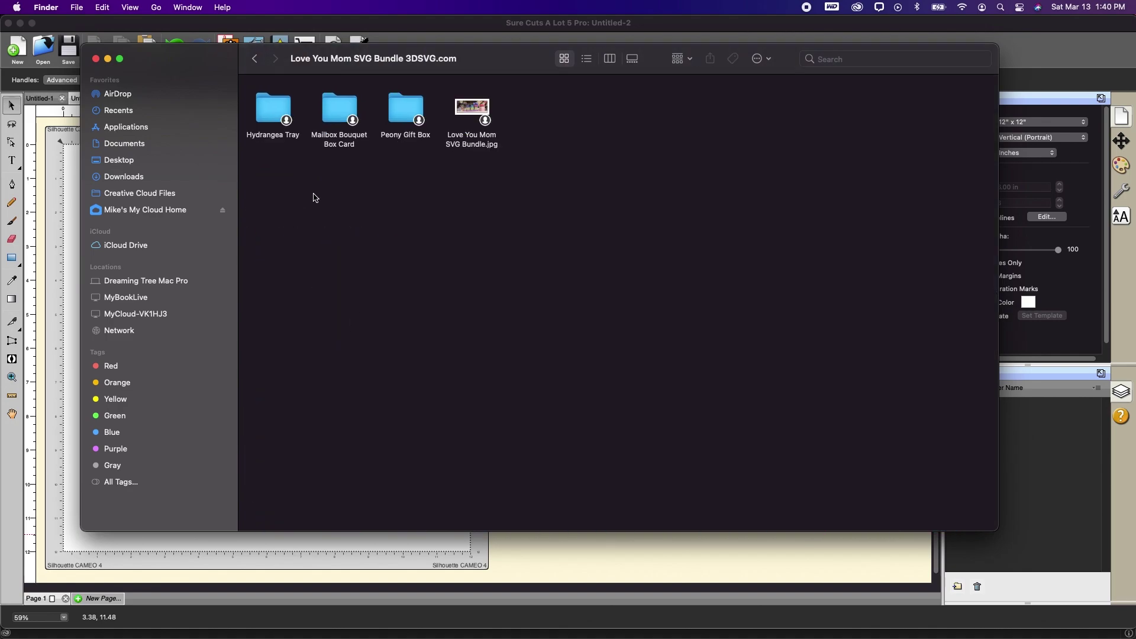
{"action": "double_click", "coordinate": [276, 110]}
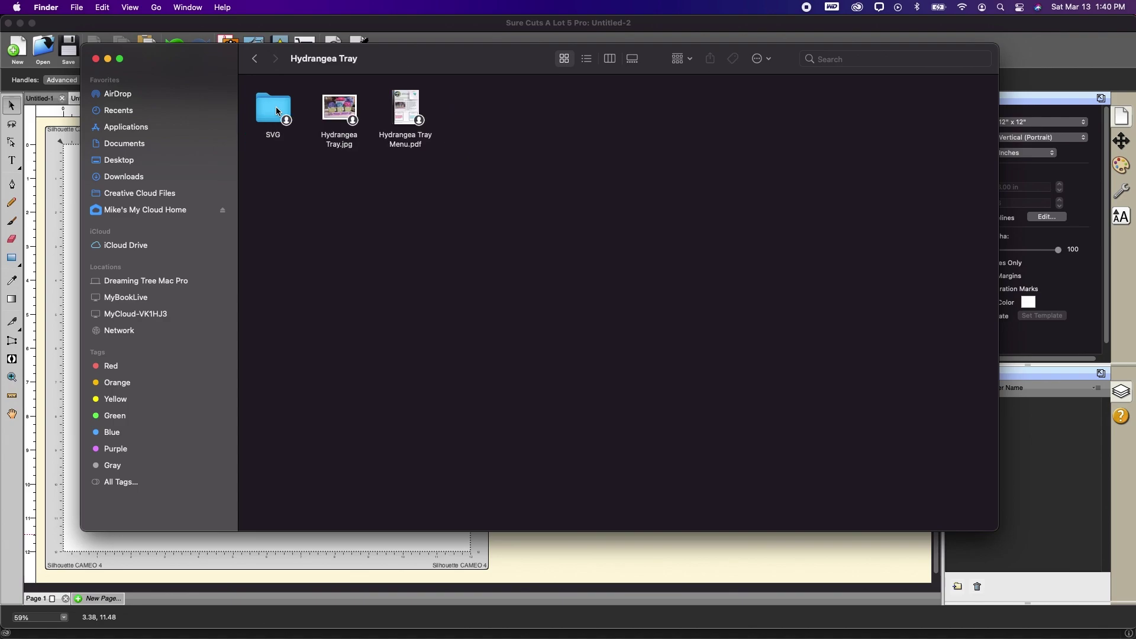
{"action": "double_click", "coordinate": [277, 111]}
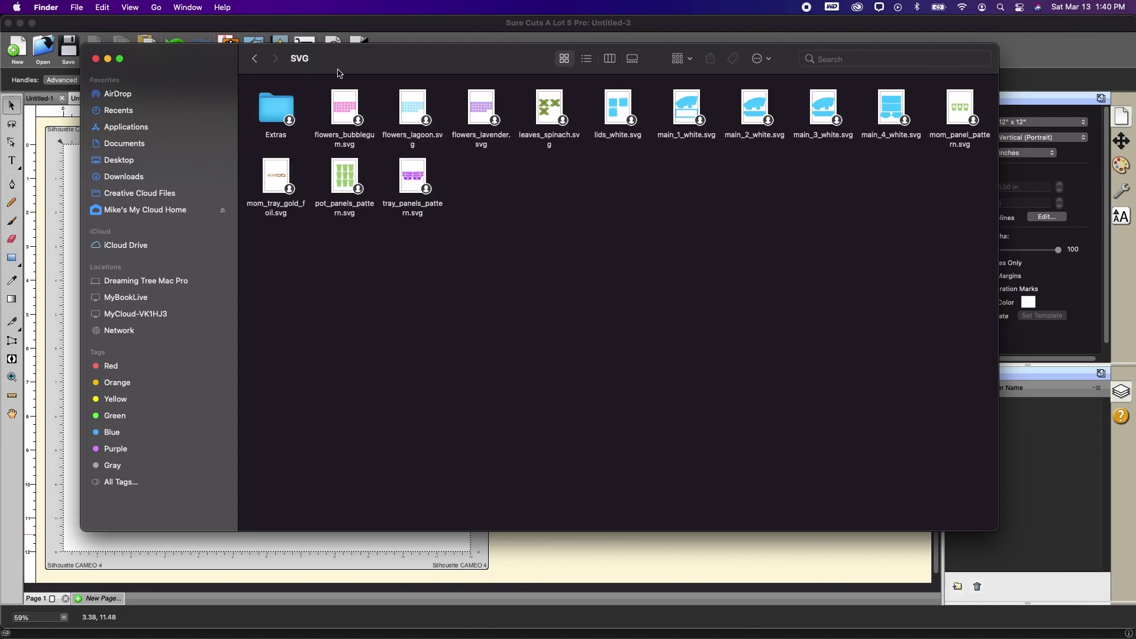
{"action": "left_click_drag", "start_coordinate": [81, 43], "coordinate": [480, 98]}
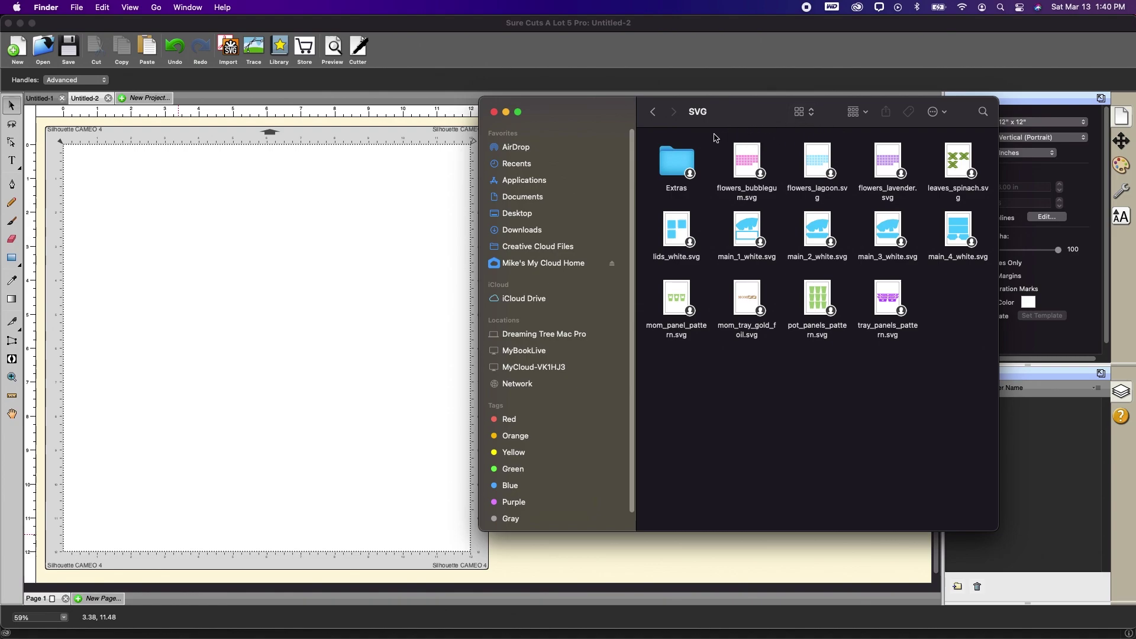
Marquee-select most SVG files, adding lids_white.svg and mom_panel_pattern.svg
{"action": "left_click_drag", "start_coordinate": [715, 135], "coordinate": [992, 348]}
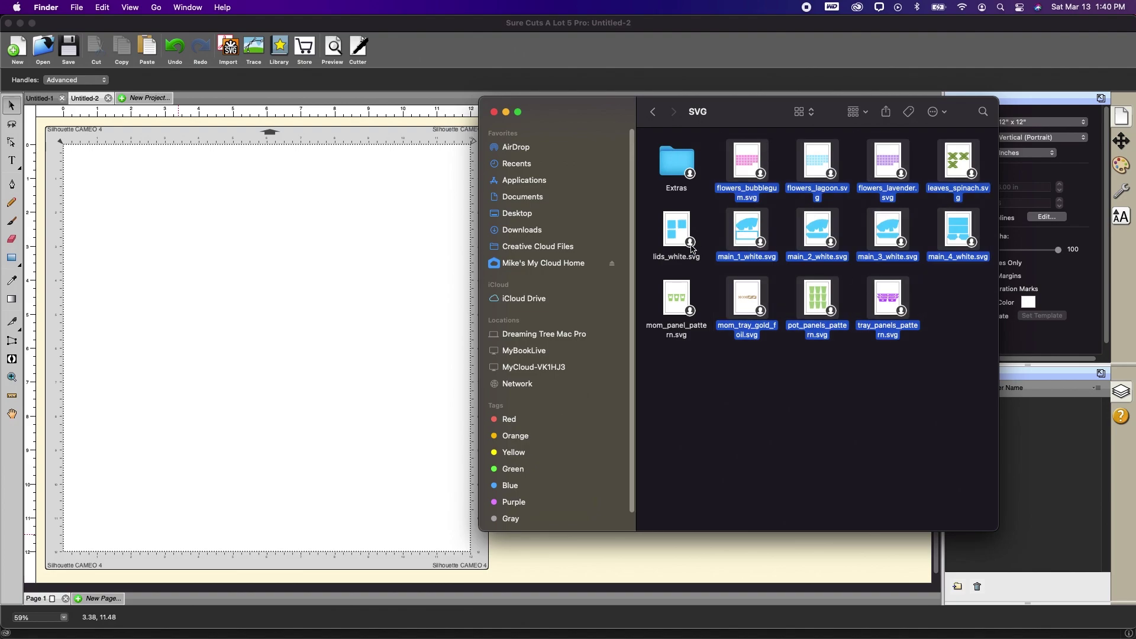
{"action": "left_click", "coordinate": [672, 231], "text": "super"}
{"action": "left_click", "coordinate": [678, 296], "text": "super"}
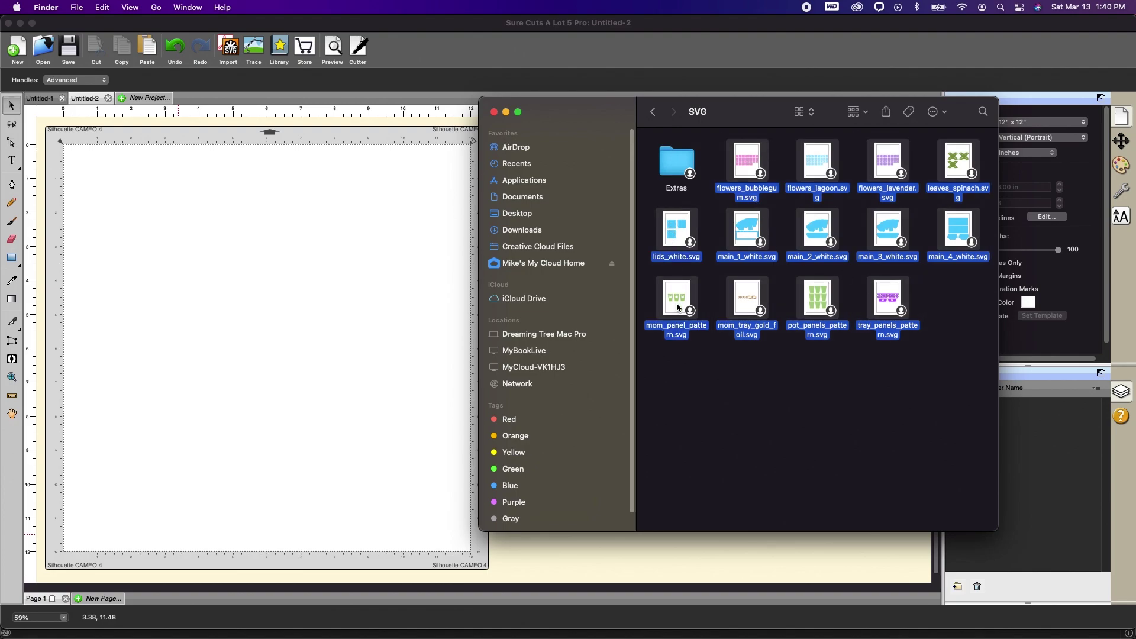
Reselect flowers_bubblegum, flowers_lagoon, flowers_lavender, leaves_spinach, main_4_white and main_3_white
{"action": "left_click", "coordinate": [692, 355]}
{"action": "left_click", "coordinate": [753, 165]}
{"action": "left_click", "coordinate": [826, 162], "text": "super"}
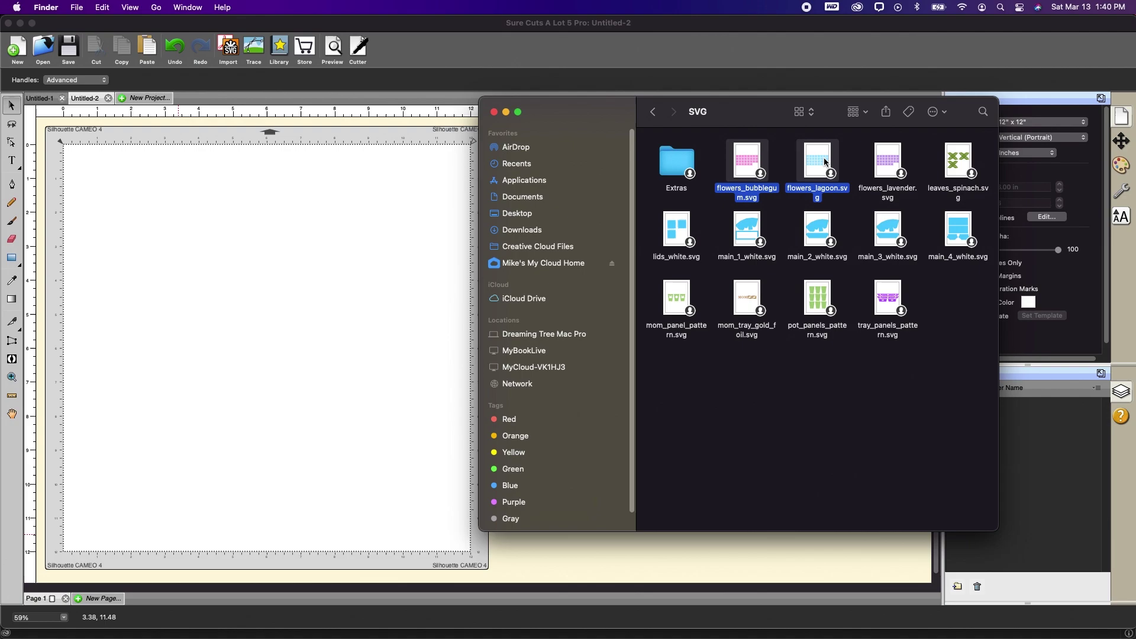
{"action": "left_click", "coordinate": [879, 164], "text": "super"}
{"action": "left_click", "coordinate": [952, 164], "text": "super"}
{"action": "left_click", "coordinate": [958, 226], "text": "super"}
{"action": "left_click", "coordinate": [897, 231], "text": "super"}
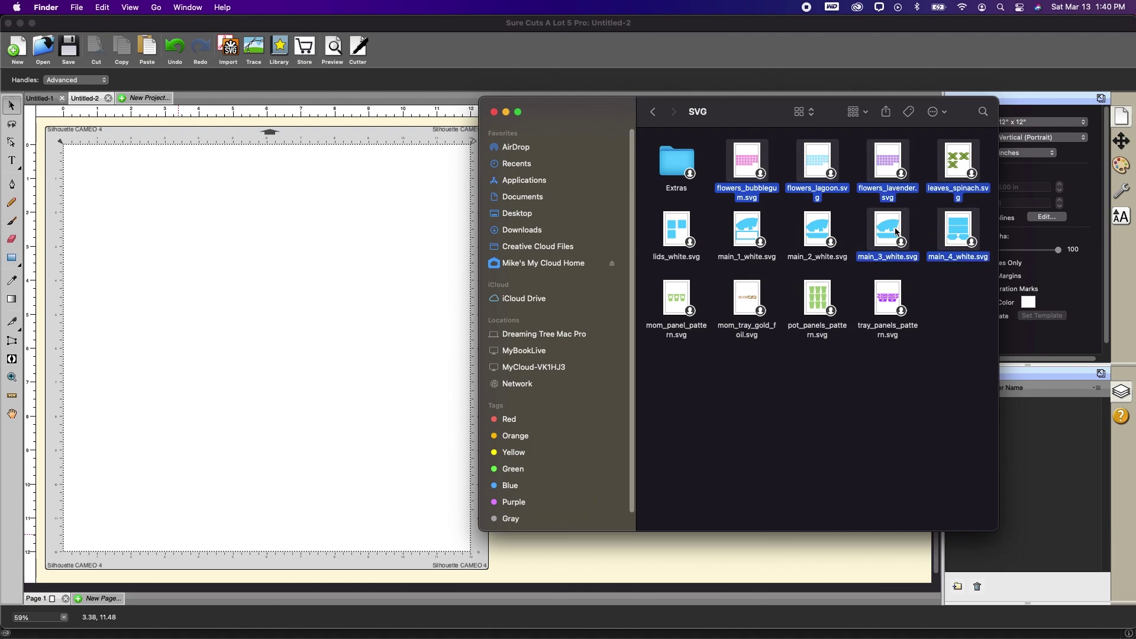
Add the remaining main, pattern, lids_white and mom_panel_pattern files, then drag all onto the canvas
{"action": "left_click_drag", "start_coordinate": [983, 394], "coordinate": [723, 140]}
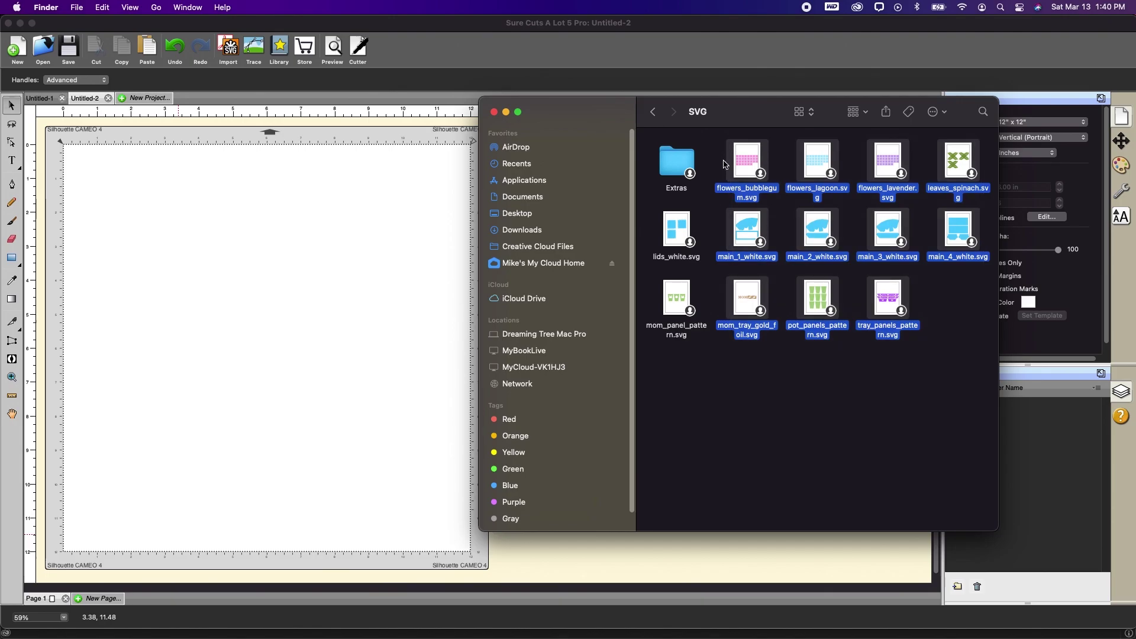
{"action": "left_click", "coordinate": [680, 225], "text": "super"}
{"action": "left_click", "coordinate": [679, 295], "text": "super"}
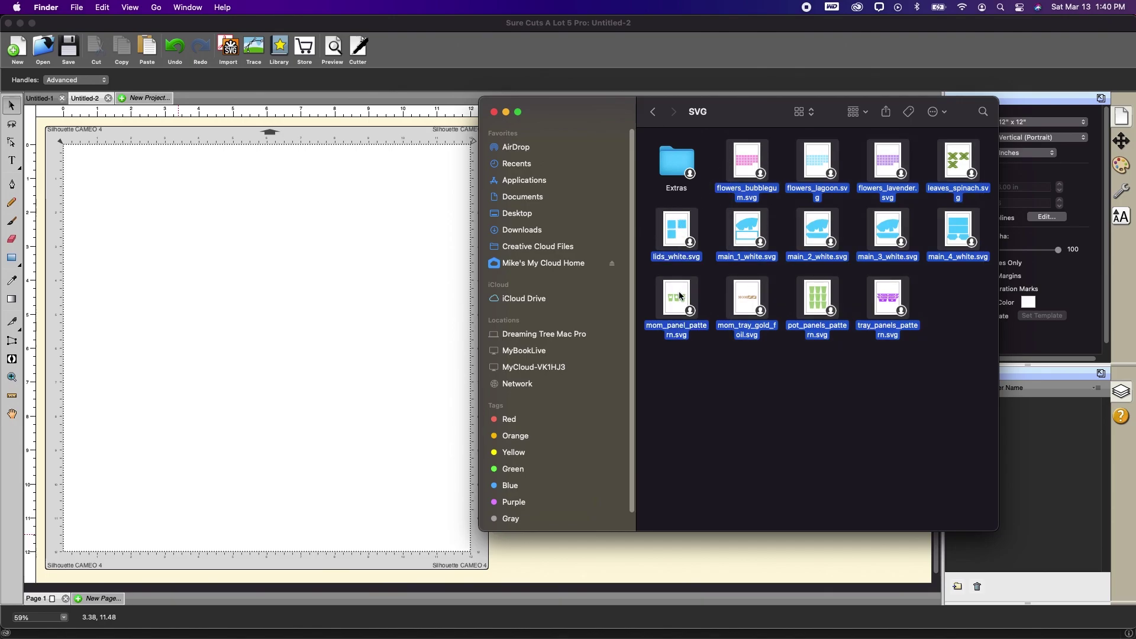
{"action": "left_click_drag", "start_coordinate": [679, 295], "coordinate": [128, 308]}
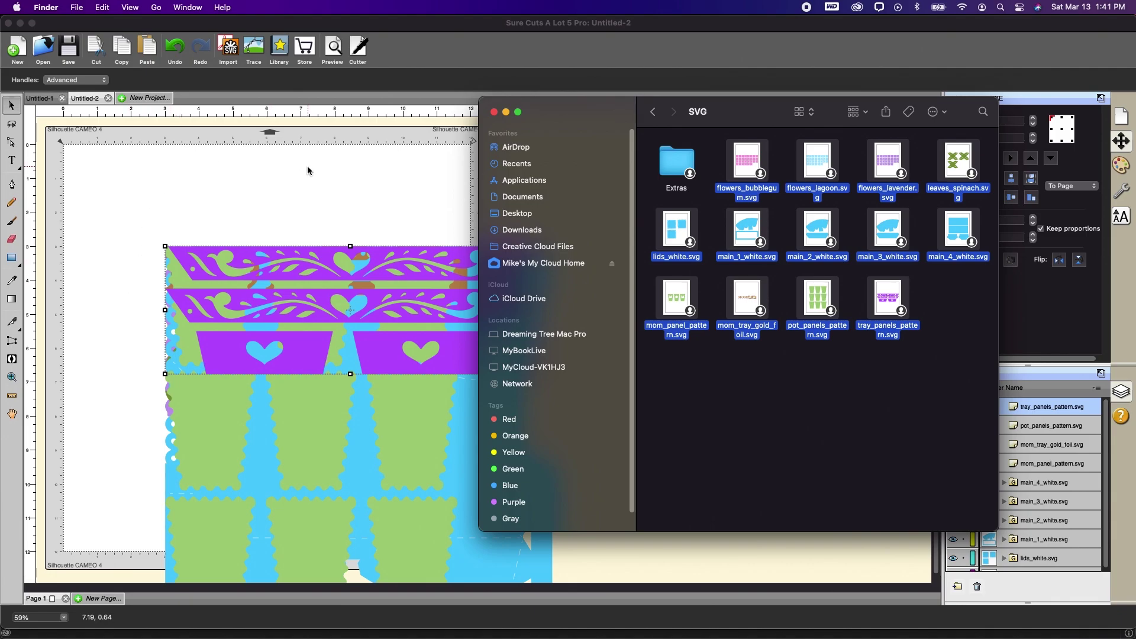
Close Finder, select all the tray artwork and centre it horizontally and vertically on the page
{"action": "left_click", "coordinate": [494, 113]}
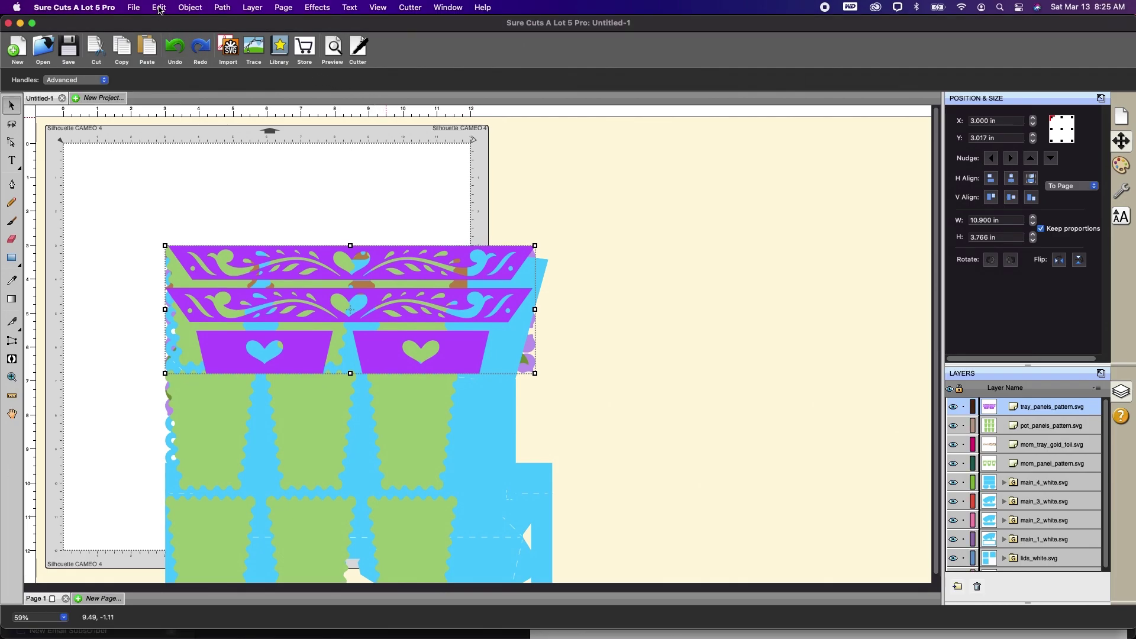
{"action": "left_click", "coordinate": [160, 8]}
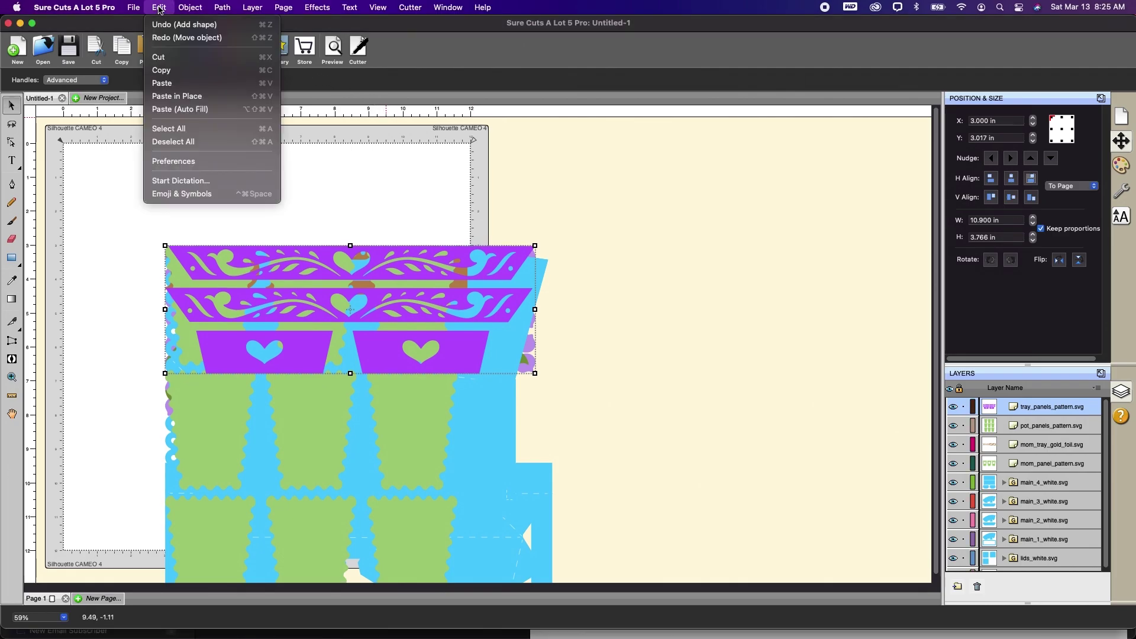
{"action": "left_click", "coordinate": [179, 130]}
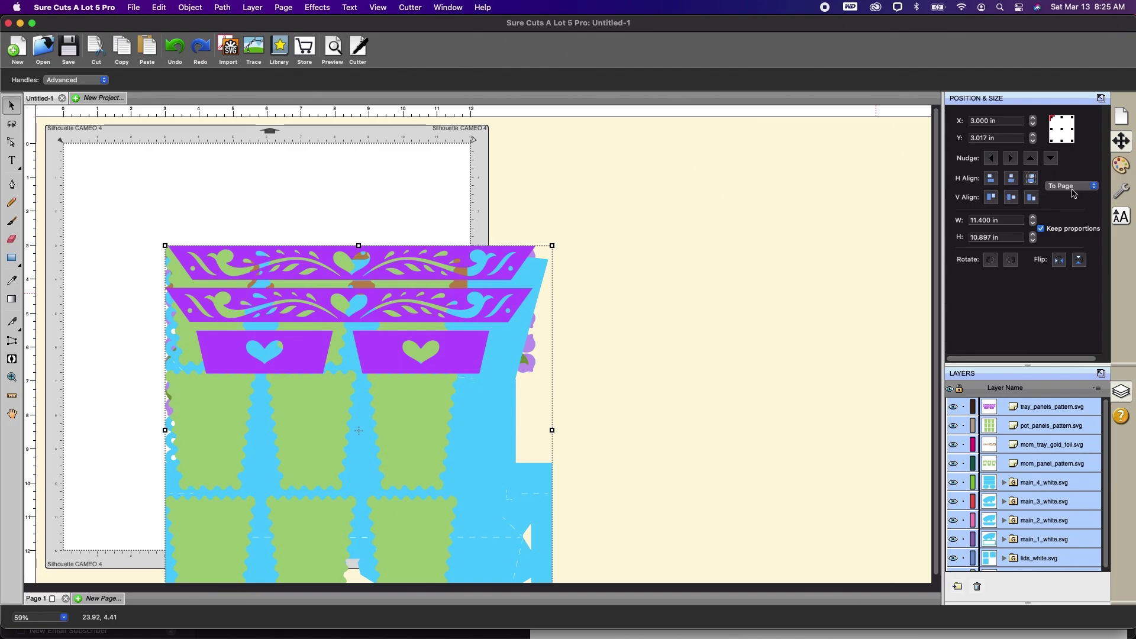
{"action": "left_click", "coordinate": [1012, 180]}
{"action": "left_click", "coordinate": [1011, 197]}
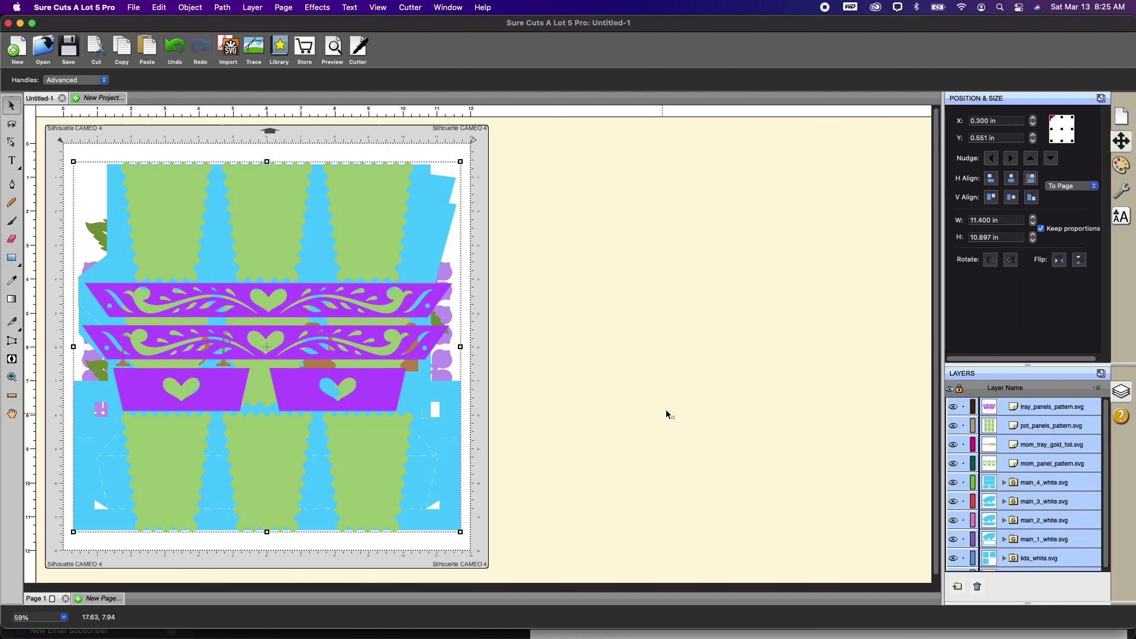
Export the design as an SVG named 'One file' with Design Space compatible ticked
{"action": "left_click", "coordinate": [133, 7]}
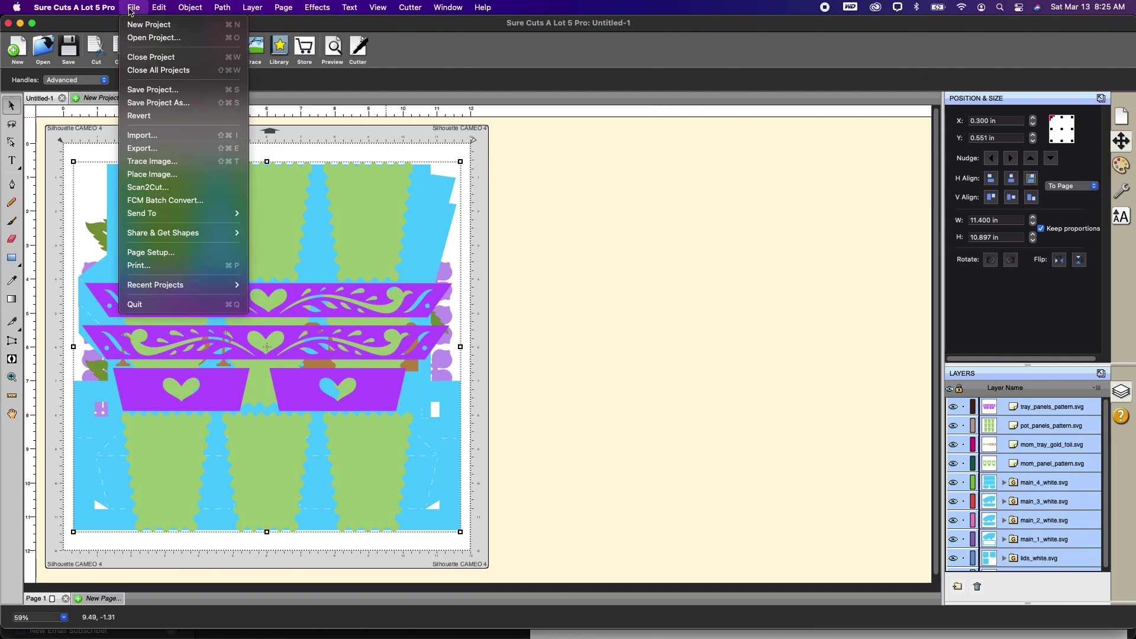
{"action": "left_click", "coordinate": [142, 148]}
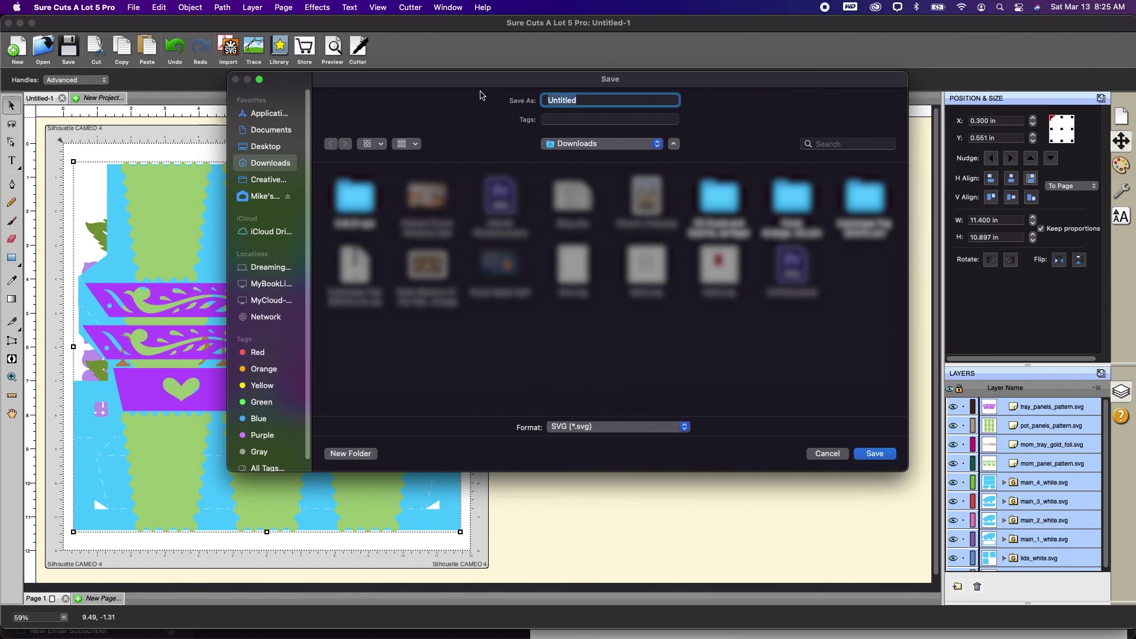
{"action": "type", "text": "One file"}
{"action": "left_click", "coordinate": [875, 454]}
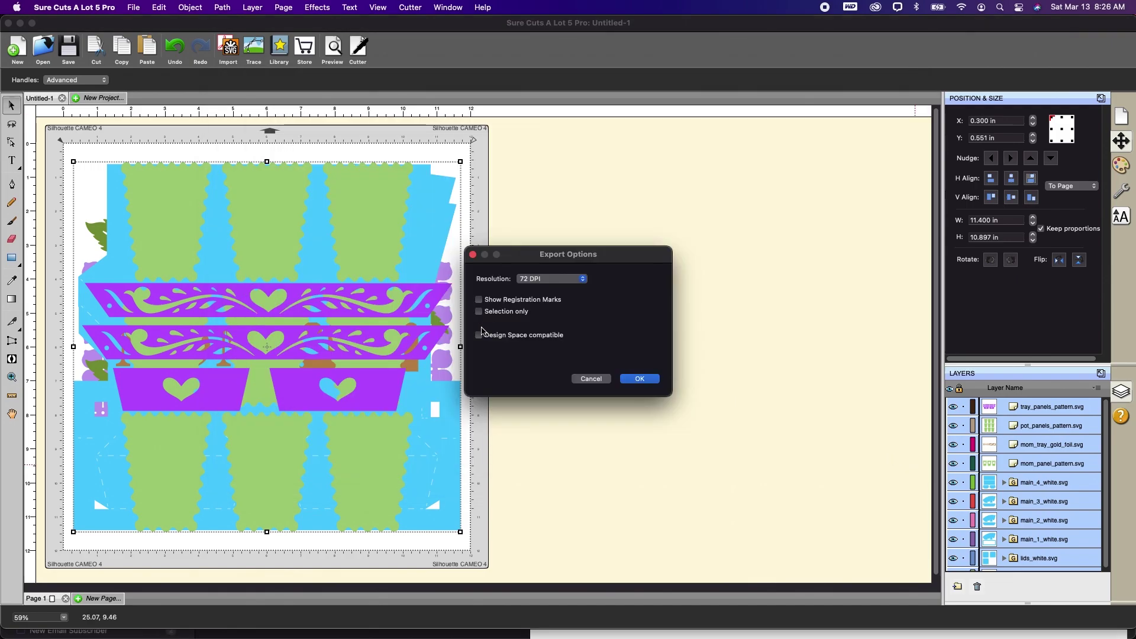
{"action": "left_click", "coordinate": [485, 340]}
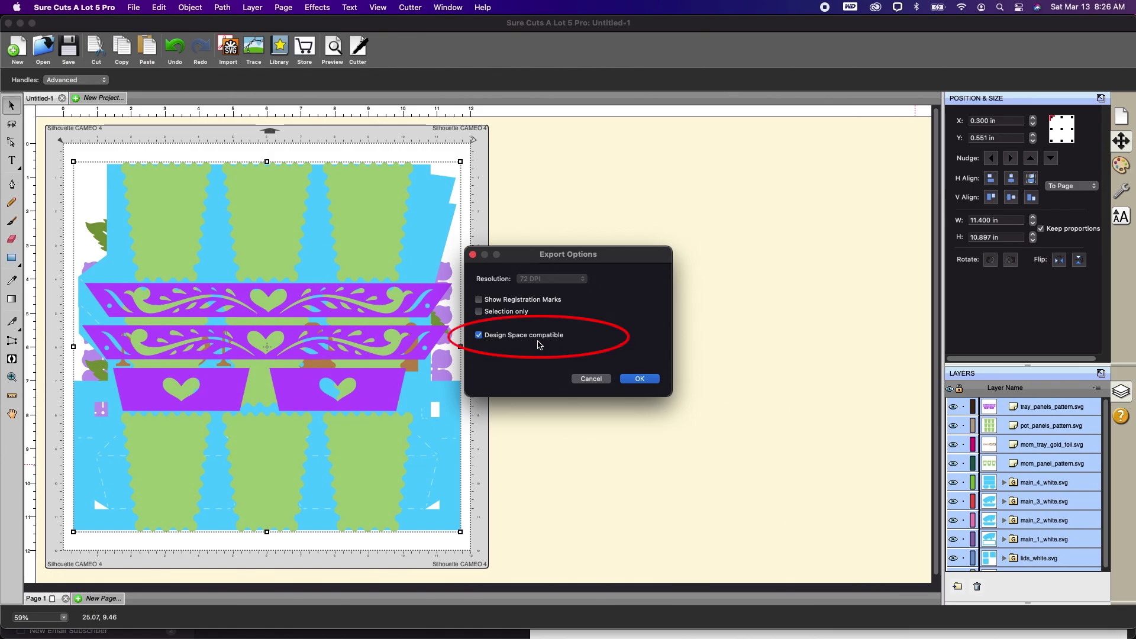
{"action": "left_click", "coordinate": [639, 379]}
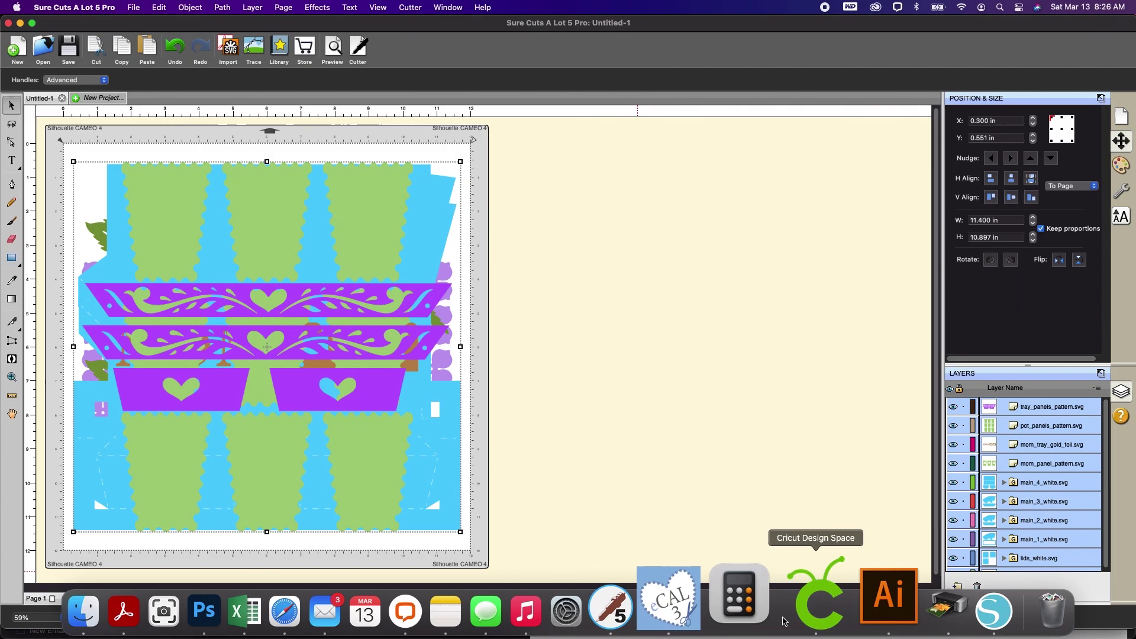
Upload One file.svg in Design Space as a cut image and insert it onto the canvas
{"action": "left_click", "coordinate": [798, 620]}
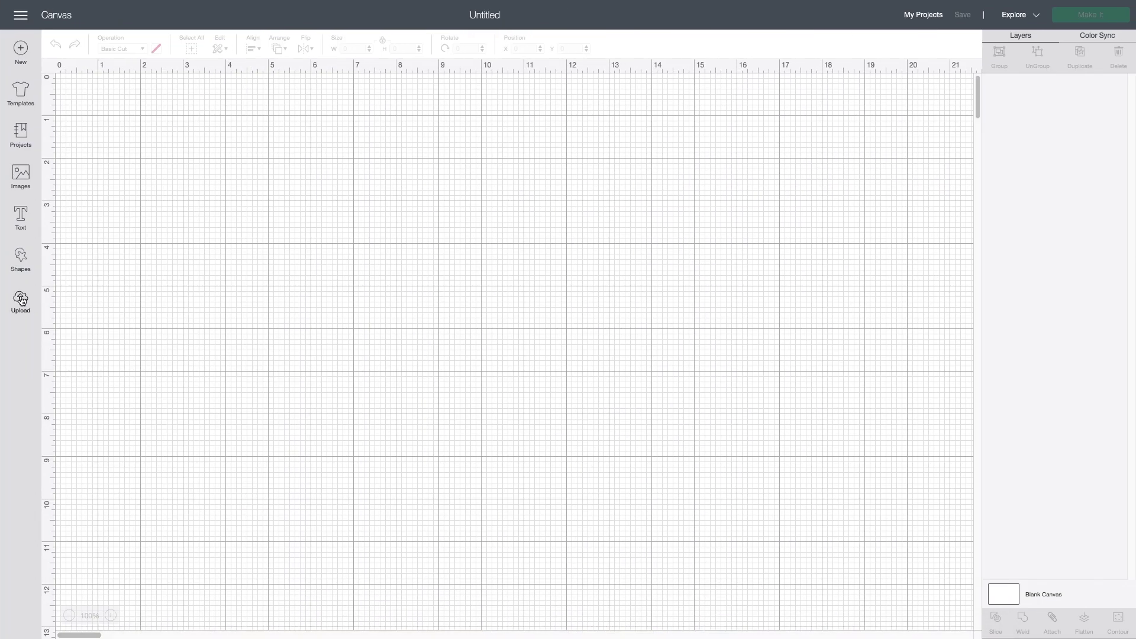
{"action": "left_click", "coordinate": [21, 301]}
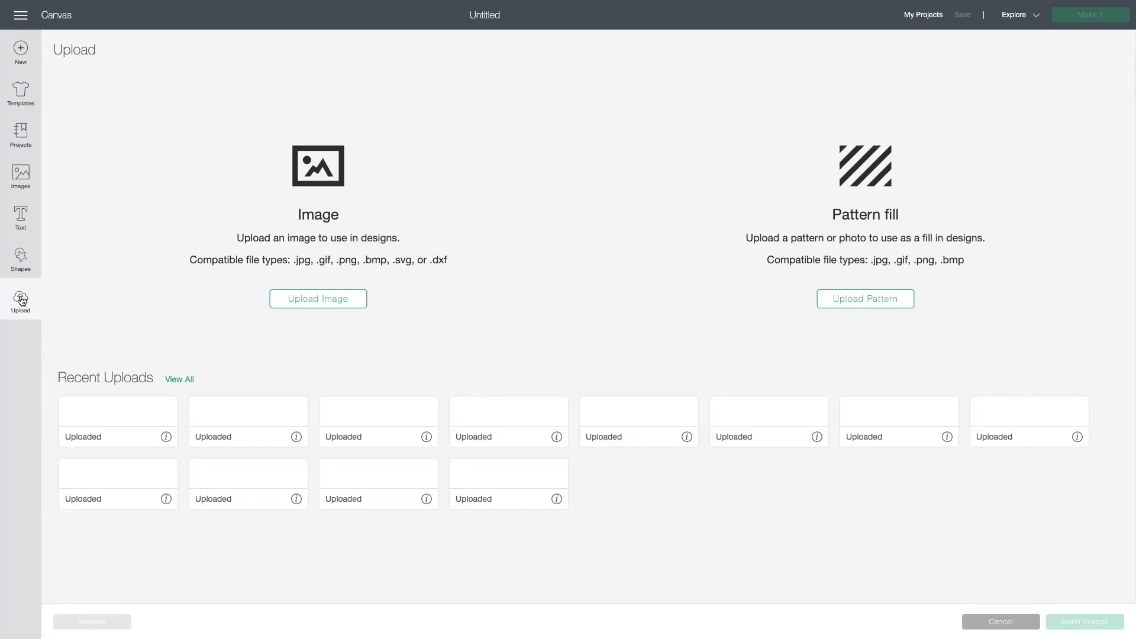
{"action": "left_click", "coordinate": [313, 308]}
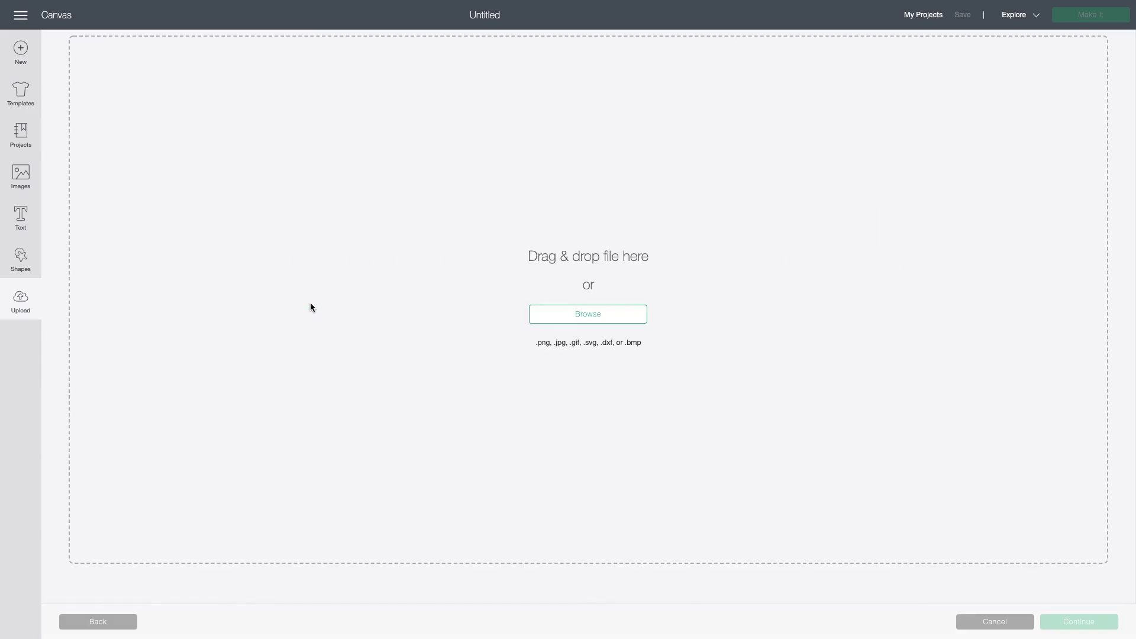
{"action": "left_click", "coordinate": [594, 320]}
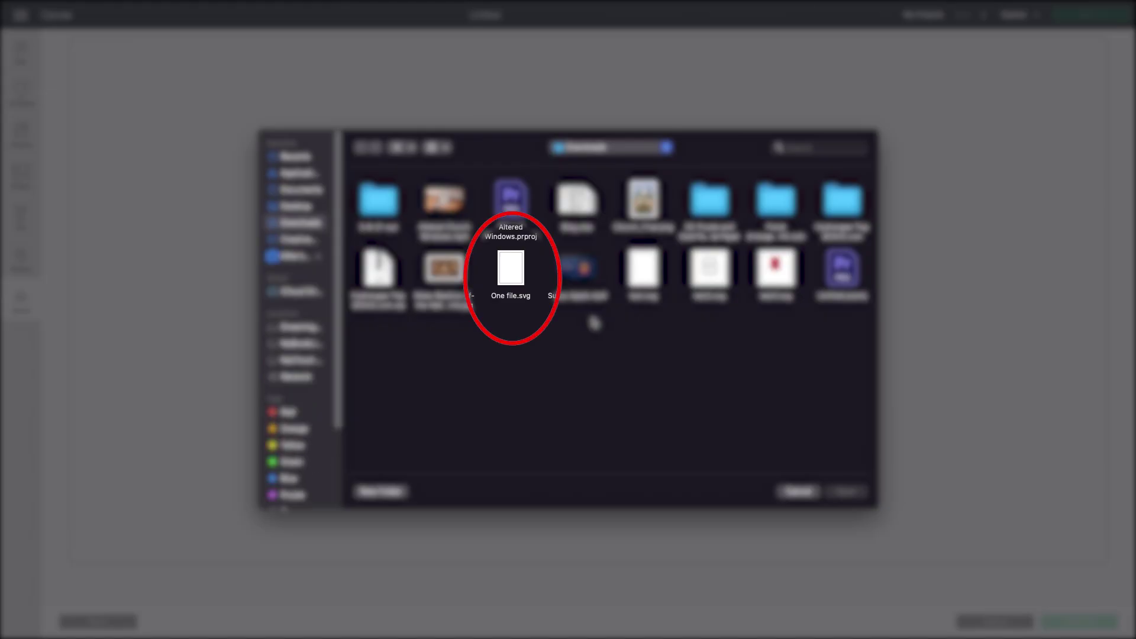
{"action": "left_click", "coordinate": [503, 276]}
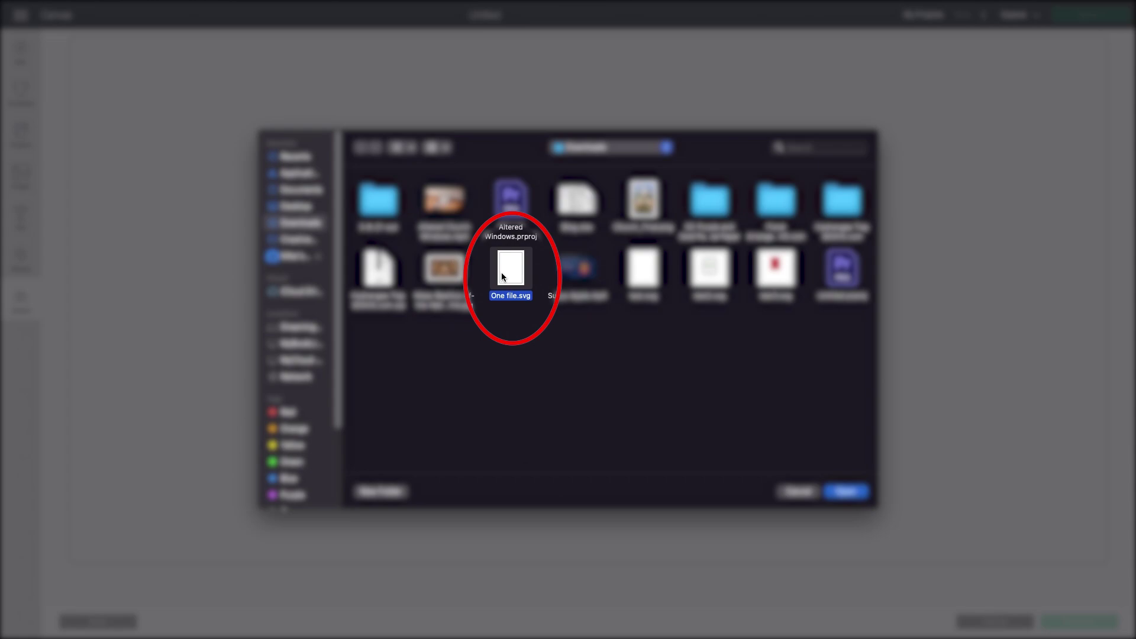
{"action": "left_click", "coordinate": [846, 493]}
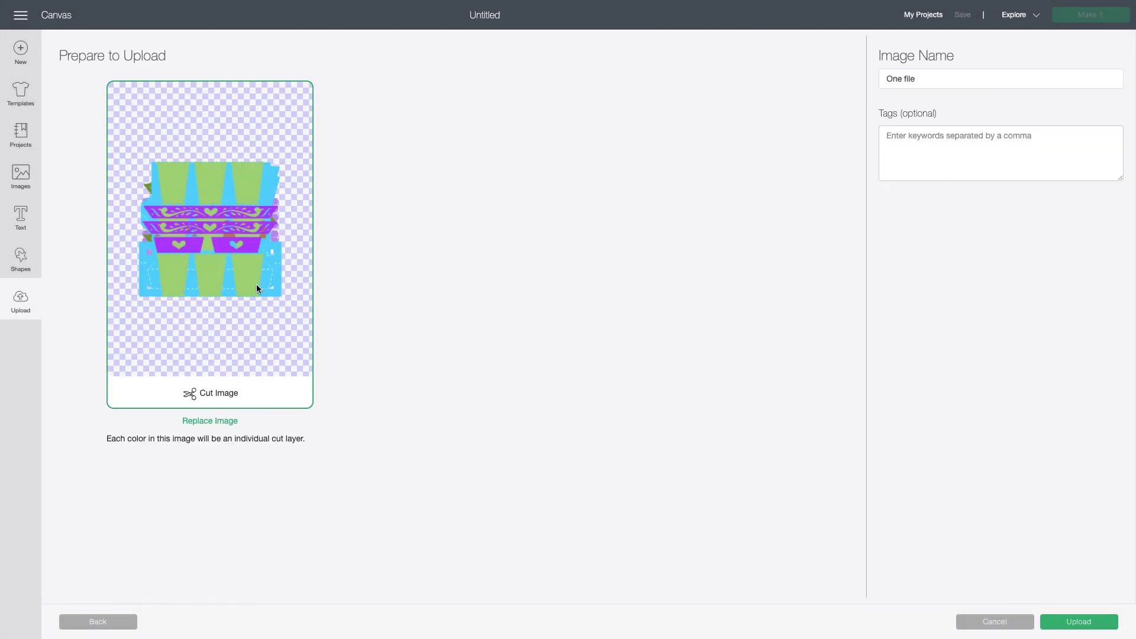
{"action": "left_click", "coordinate": [1091, 622]}
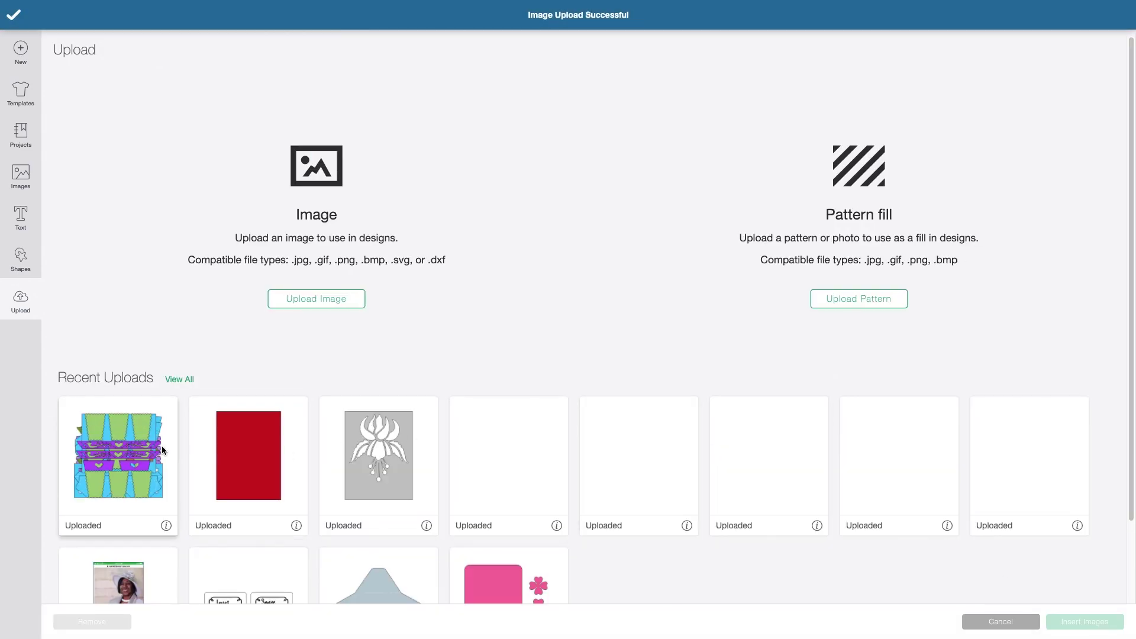
{"action": "left_click", "coordinate": [148, 448]}
{"action": "left_click", "coordinate": [1095, 621]}
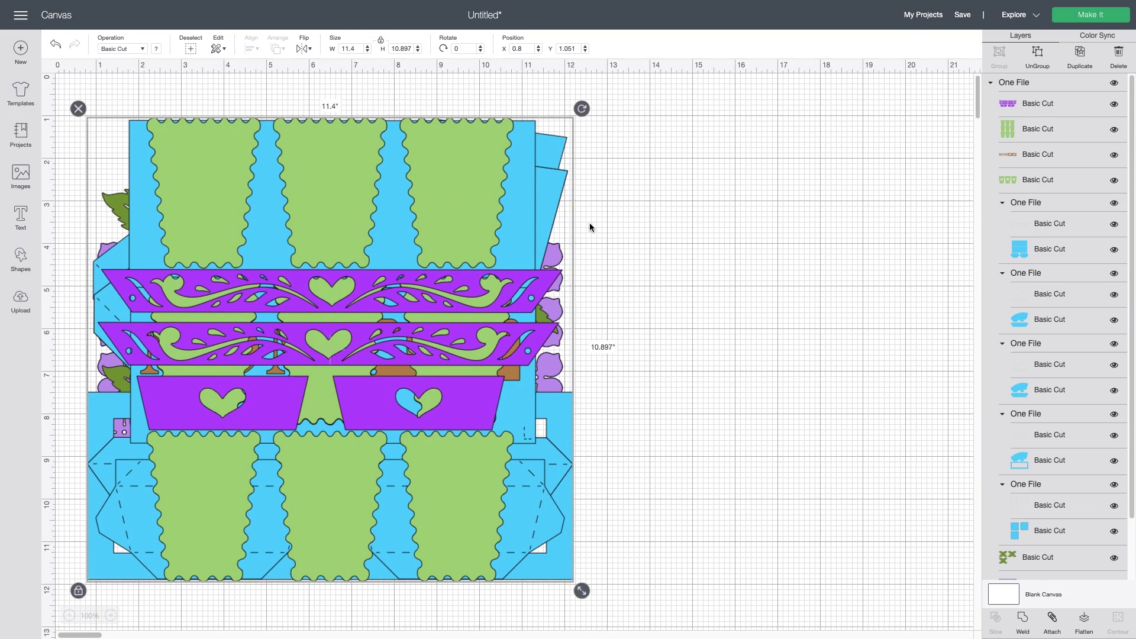
Undo the last change, ungroup the design into One File groups, and attach one group's pieces
{"action": "key", "text": "ctrl+z"}
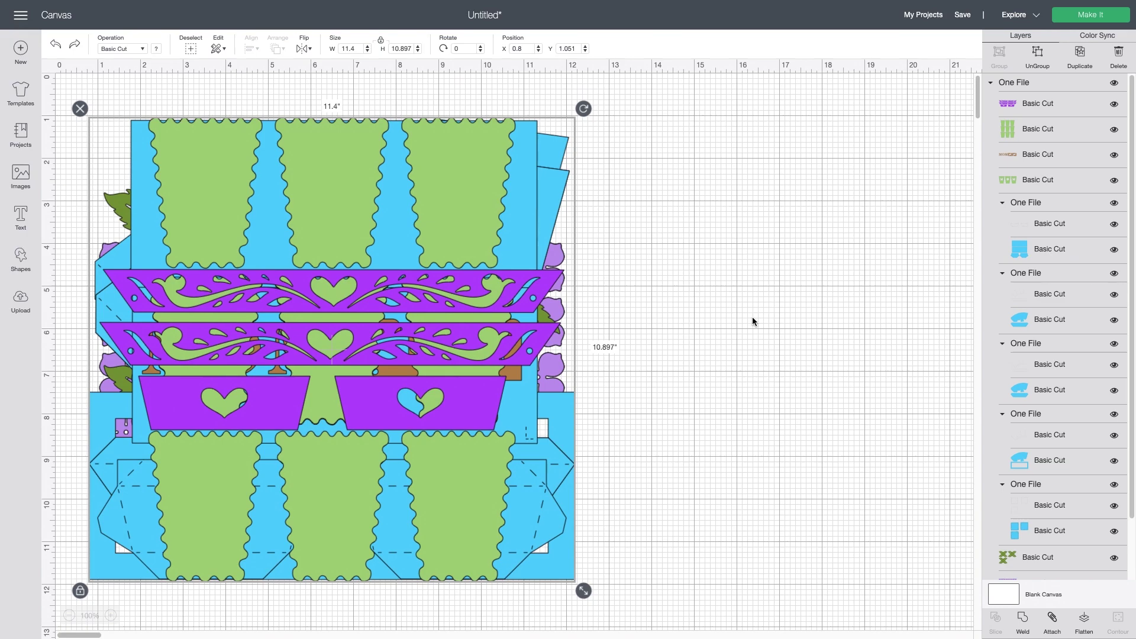
{"action": "left_click", "coordinate": [1041, 57]}
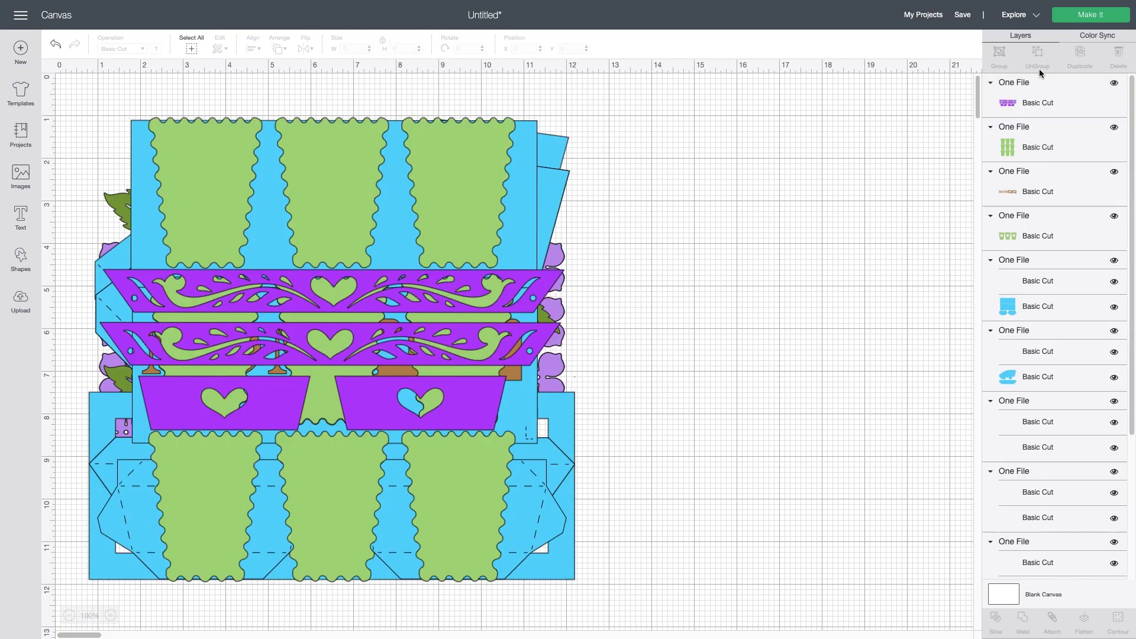
{"action": "left_click", "coordinate": [1013, 264]}
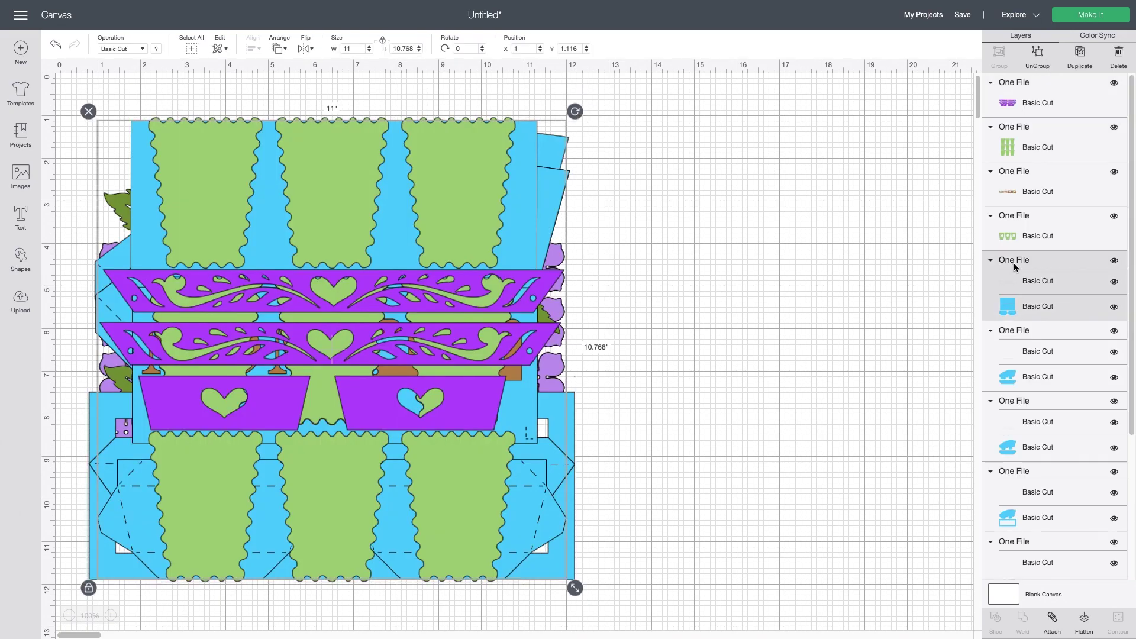
{"action": "left_click", "coordinate": [1052, 622]}
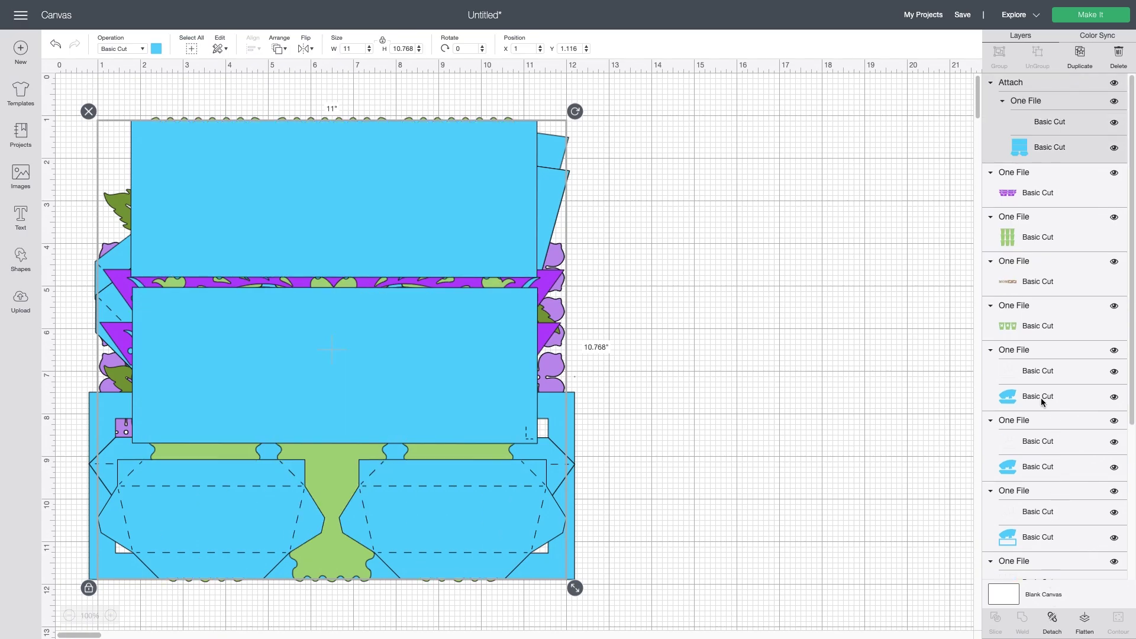
{"action": "left_click", "coordinate": [1041, 358]}
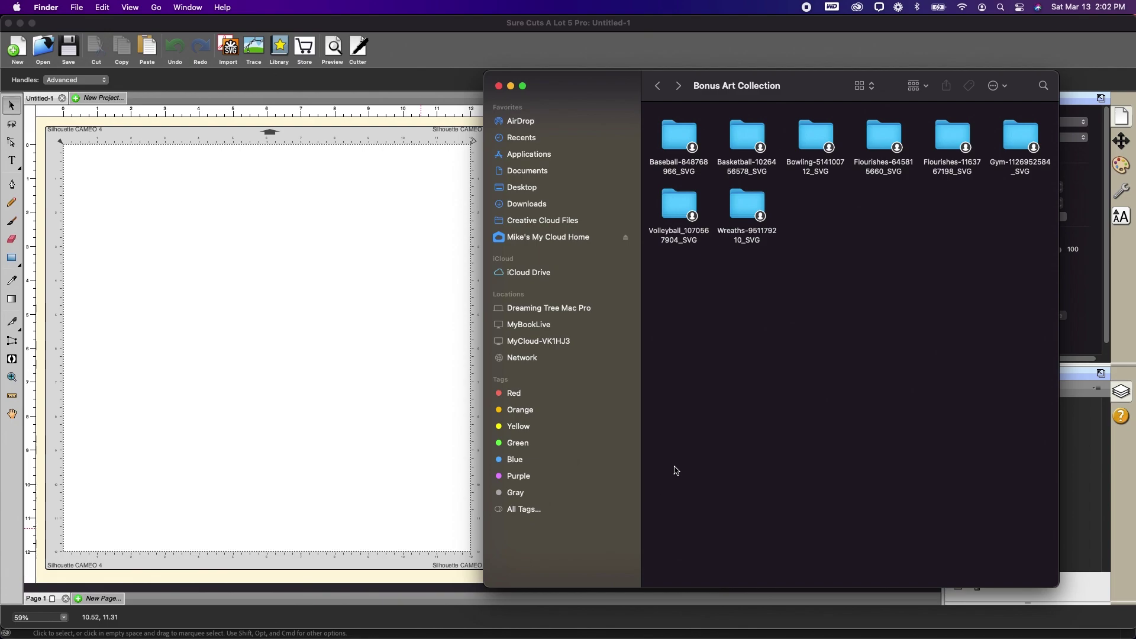
Open Flourishes-645815660_SVG, select all 35 files and drag them onto the Sure Cuts A Lot page
{"action": "double_click", "coordinate": [882, 138]}
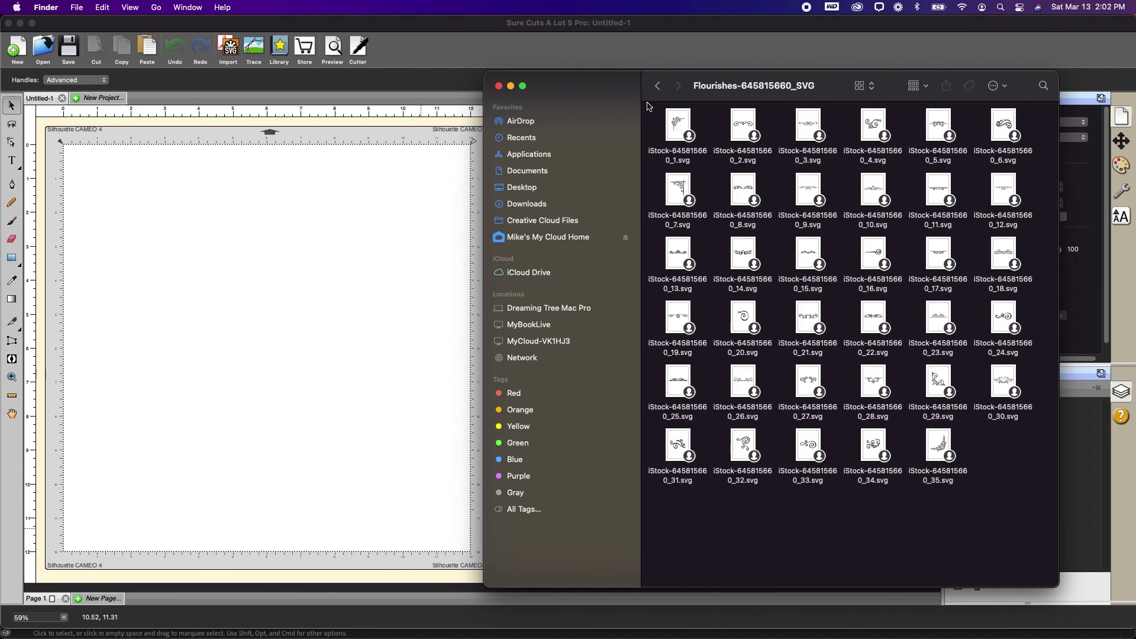
{"action": "left_click_drag", "start_coordinate": [648, 106], "coordinate": [1030, 480]}
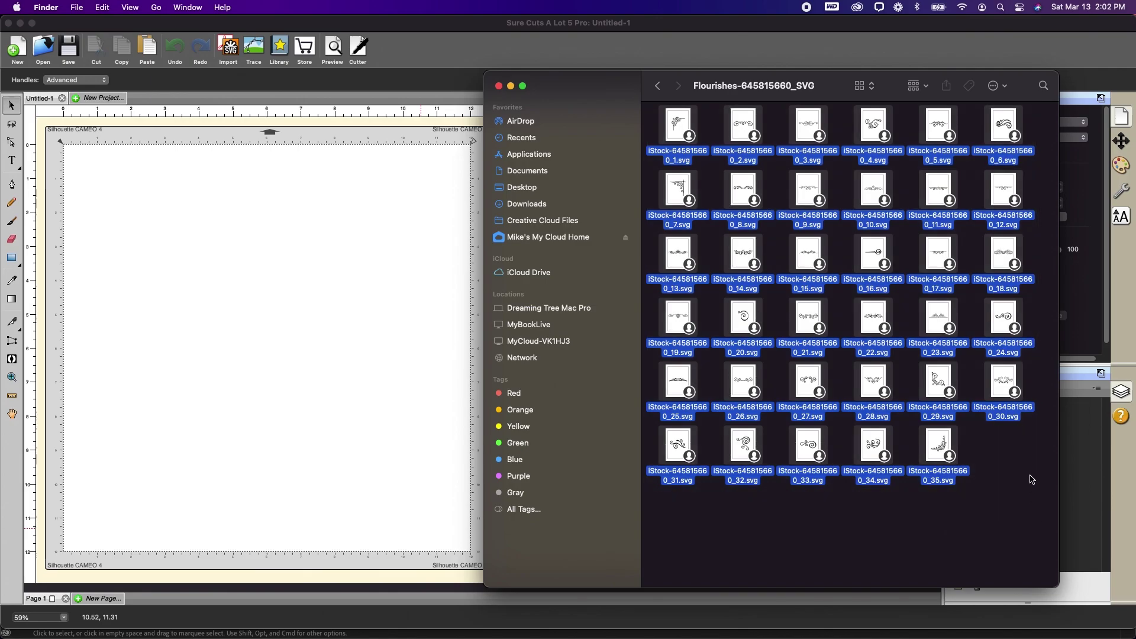
{"action": "left_click_drag", "start_coordinate": [1003, 379], "coordinate": [417, 400]}
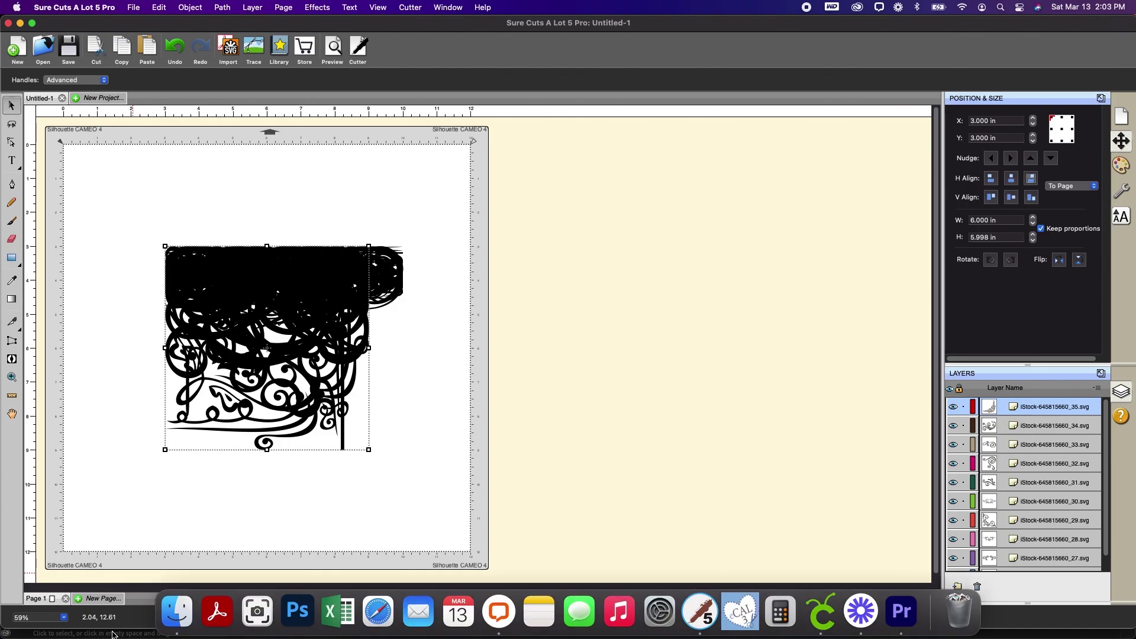
{"action": "left_click", "coordinate": [175, 609]}
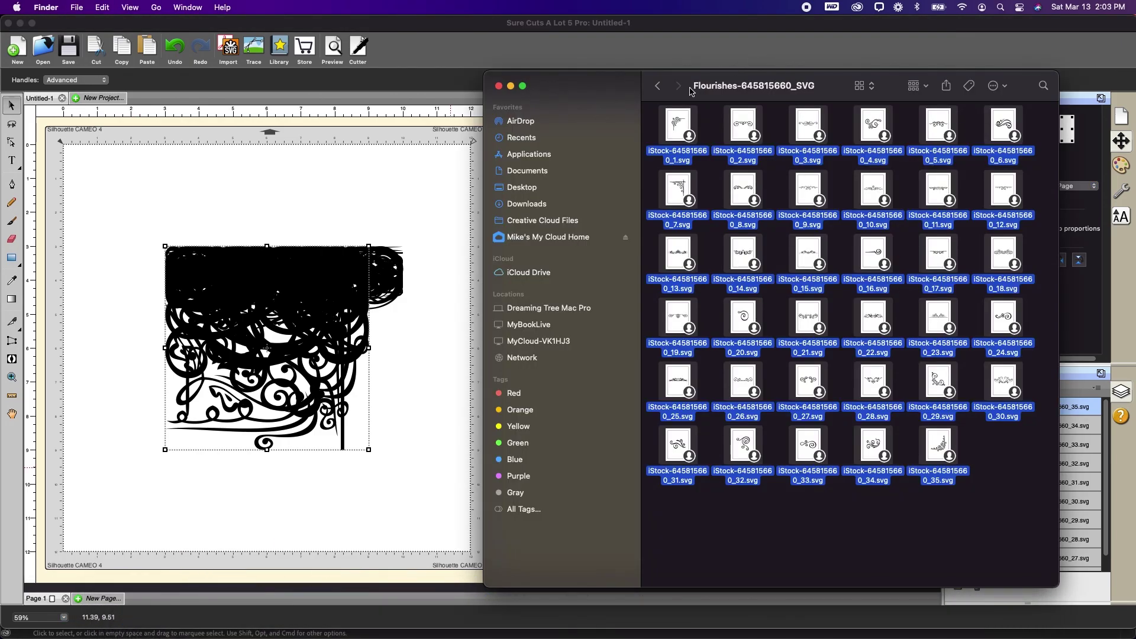
{"action": "left_click", "coordinate": [659, 90]}
{"action": "double_click", "coordinate": [958, 137]}
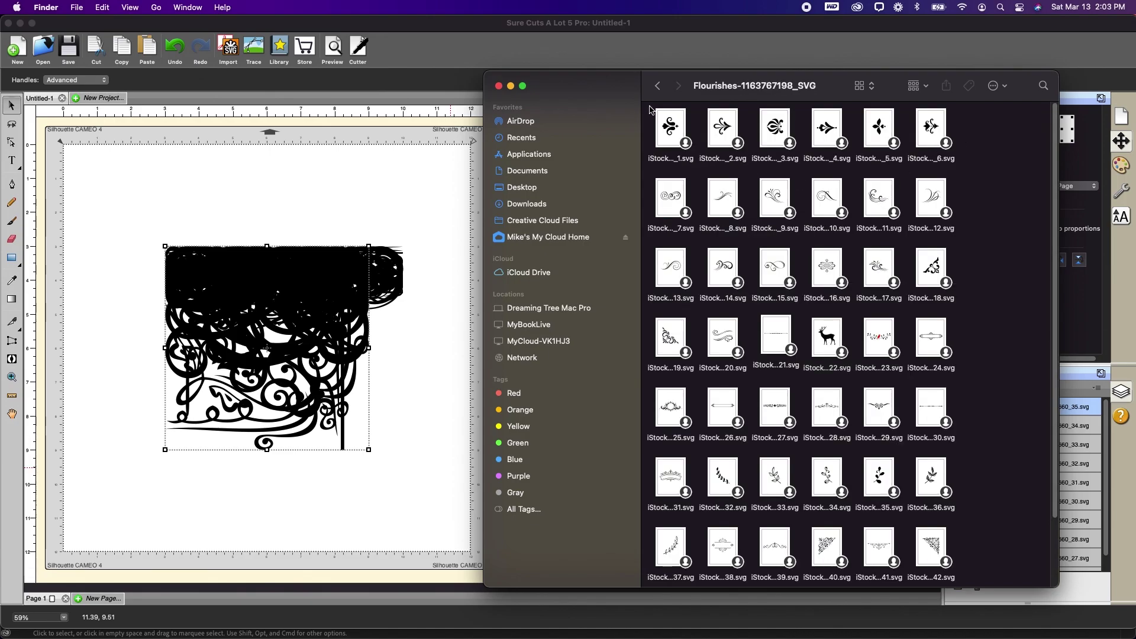
{"action": "left_click_drag", "start_coordinate": [651, 110], "coordinate": [979, 563]}
{"action": "left_click_drag", "start_coordinate": [500, 406], "coordinate": [354, 411]}
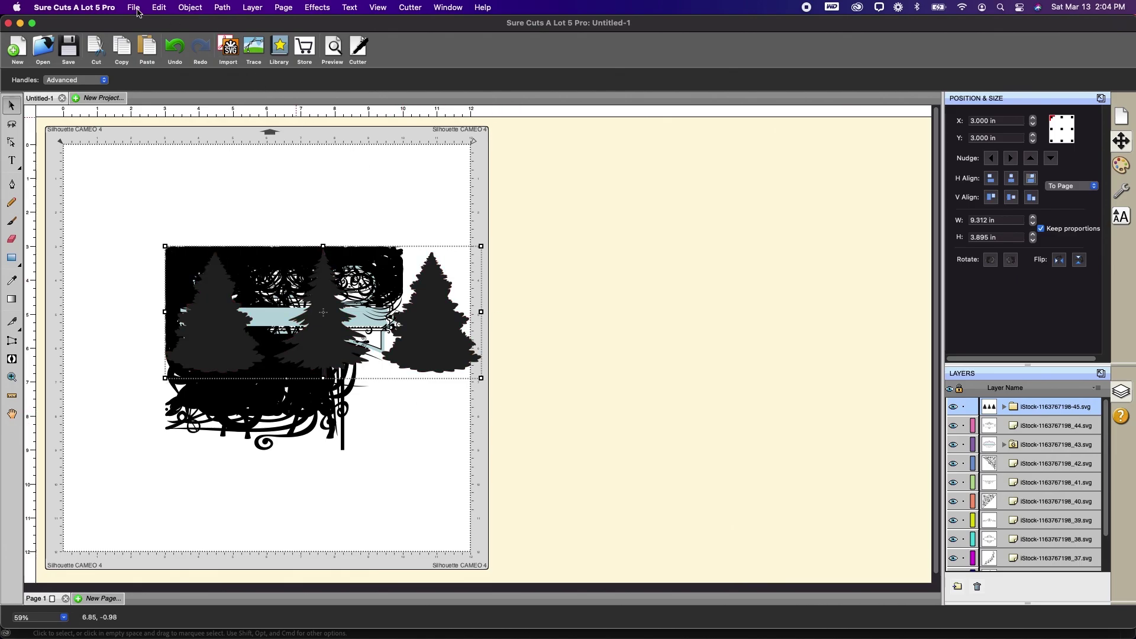
Select all the imported flourish artwork and move it left on the page
{"action": "left_click", "coordinate": [135, 7]}
{"action": "left_click", "coordinate": [592, 210]}
{"action": "left_click_drag", "start_coordinate": [125, 195], "coordinate": [595, 508]}
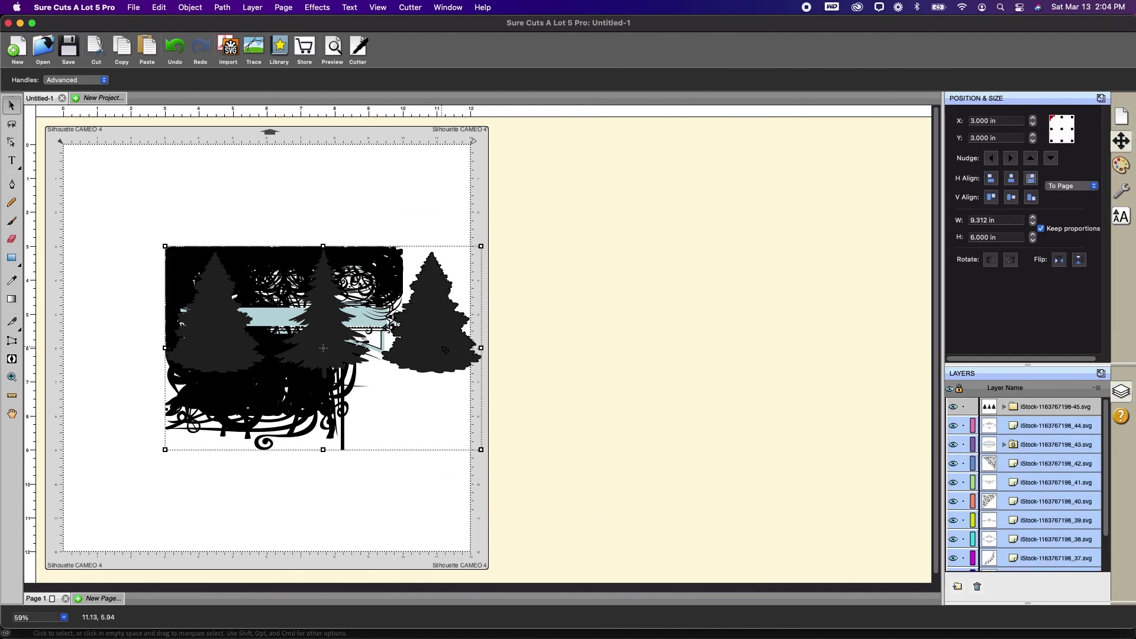
{"action": "left_click_drag", "start_coordinate": [445, 353], "coordinate": [394, 349]}
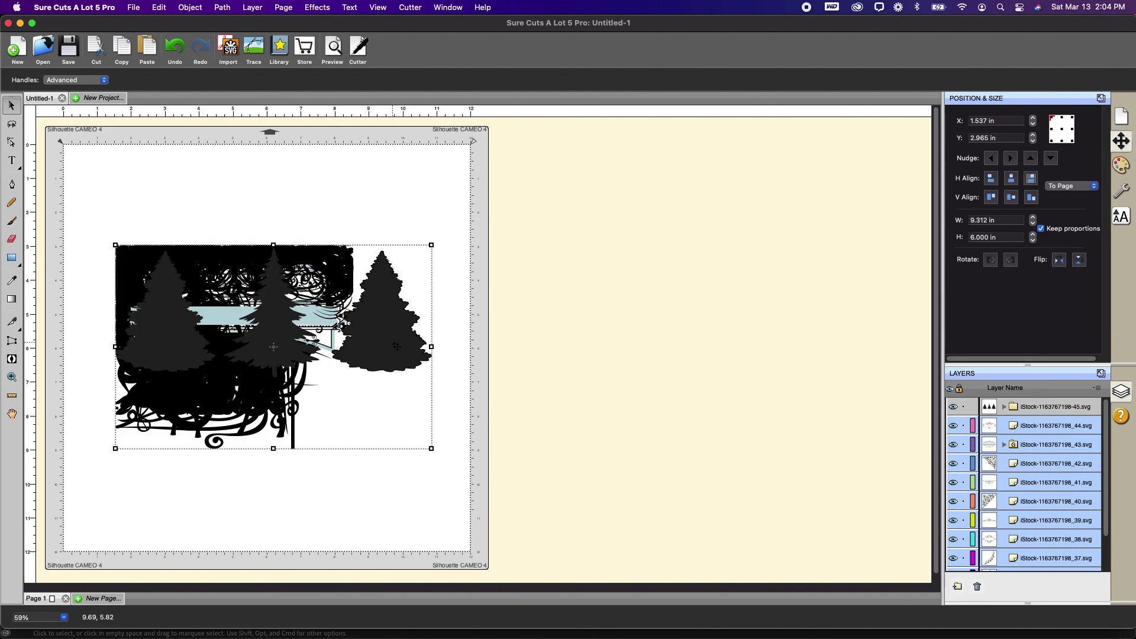
{"action": "left_click", "coordinate": [135, 7]}
{"action": "left_click", "coordinate": [472, 266]}
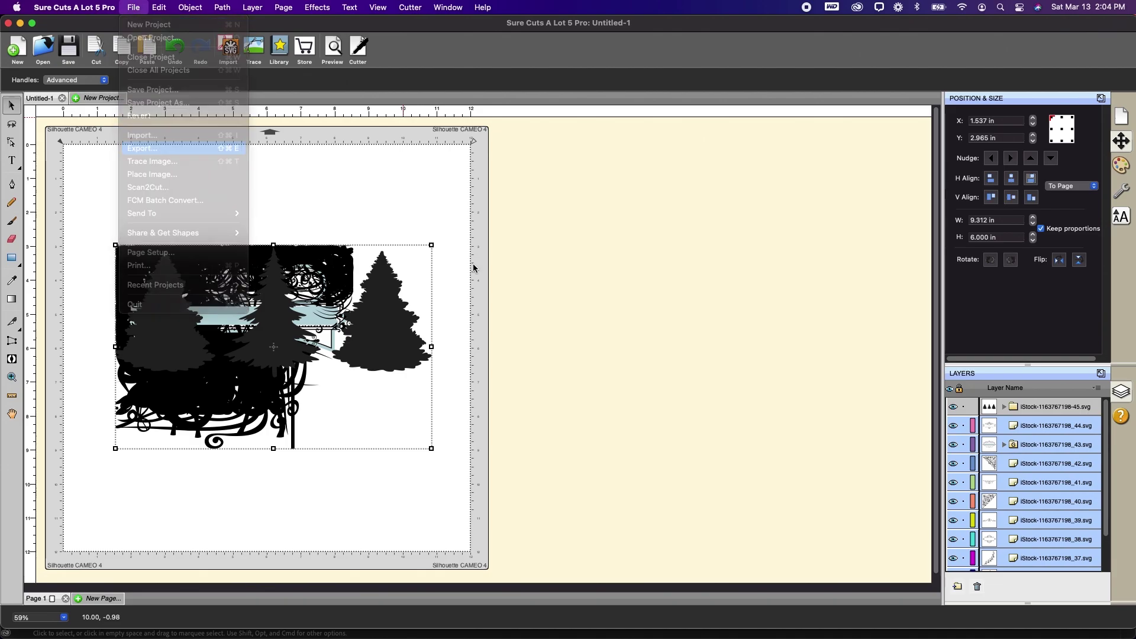
Export the design to Downloads as a Design Space compatible SVG named Flourishes
{"action": "key", "text": "super+s"}
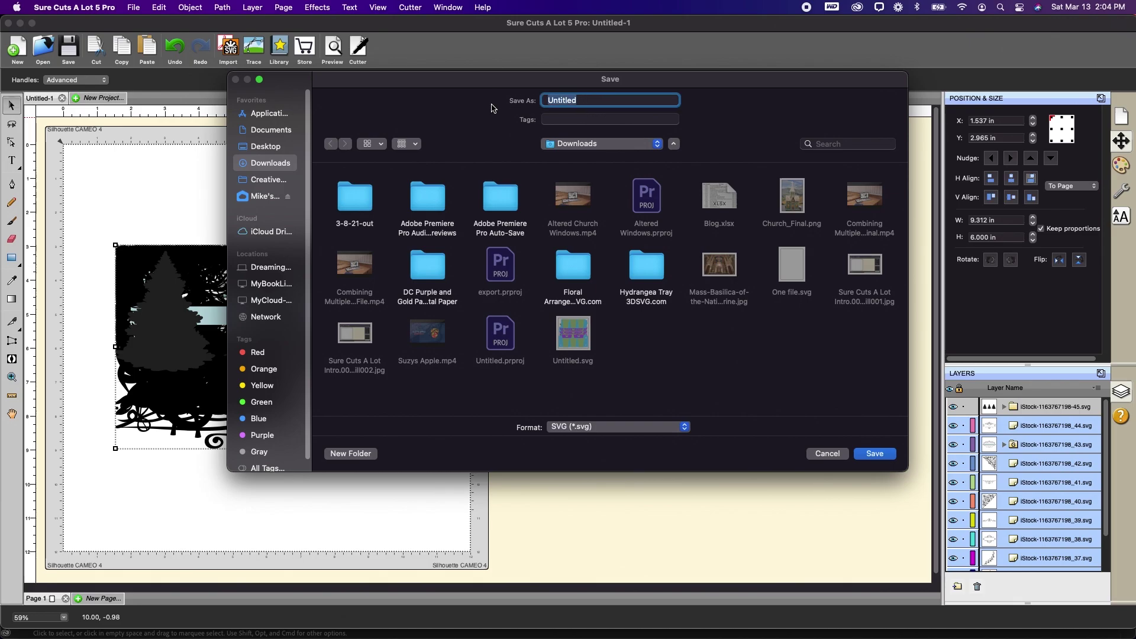
{"action": "type", "text": "Flourishes"}
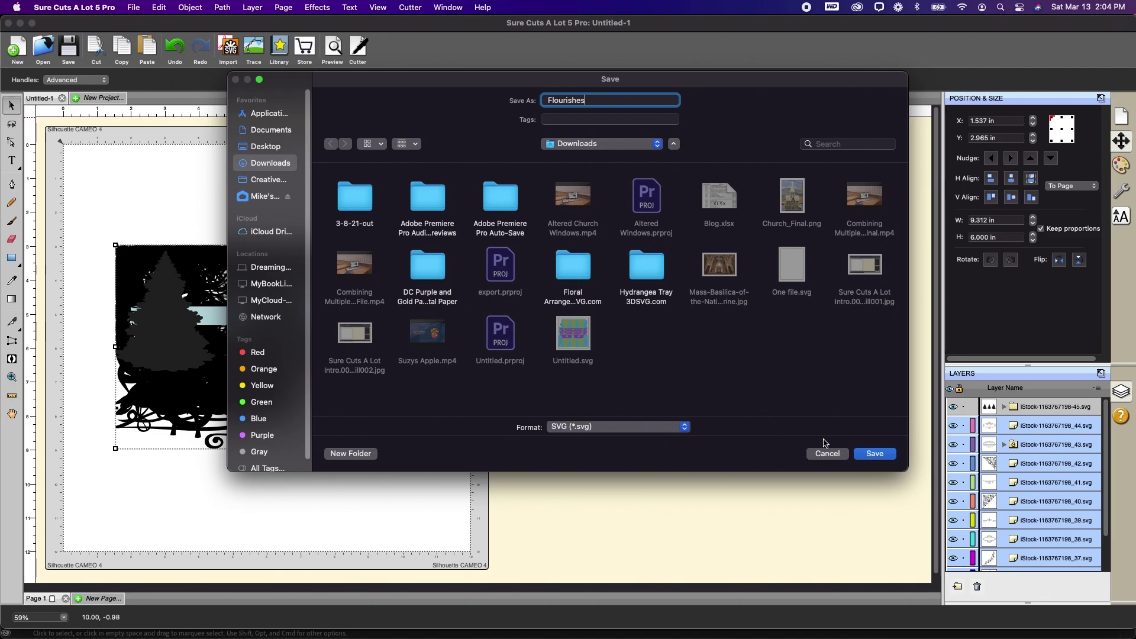
{"action": "left_click", "coordinate": [867, 453]}
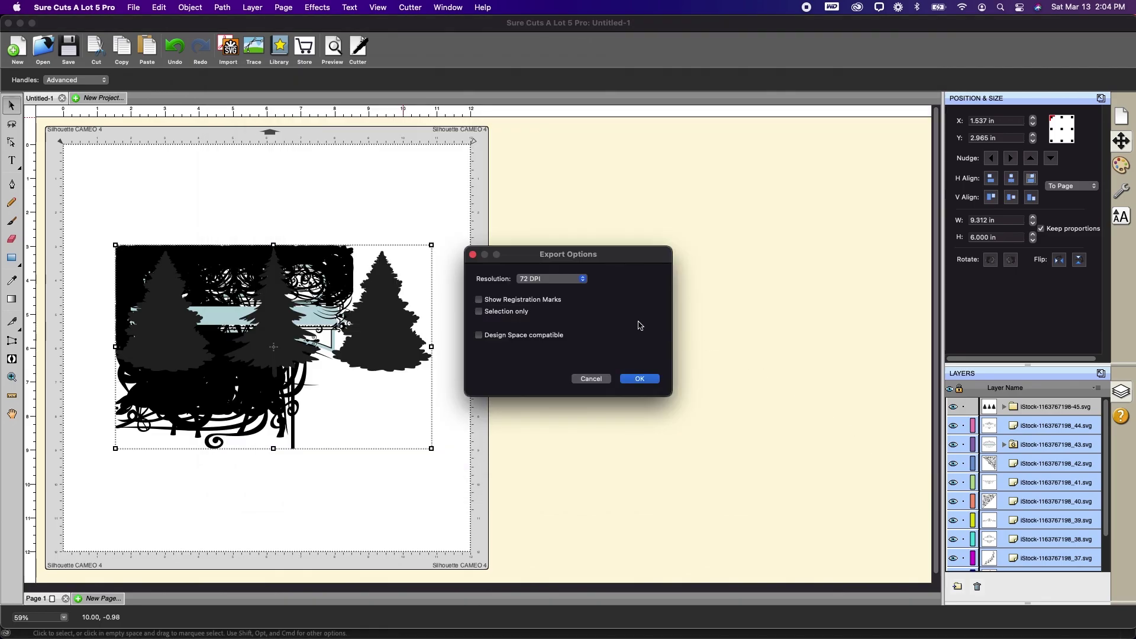
{"action": "left_click", "coordinate": [478, 335]}
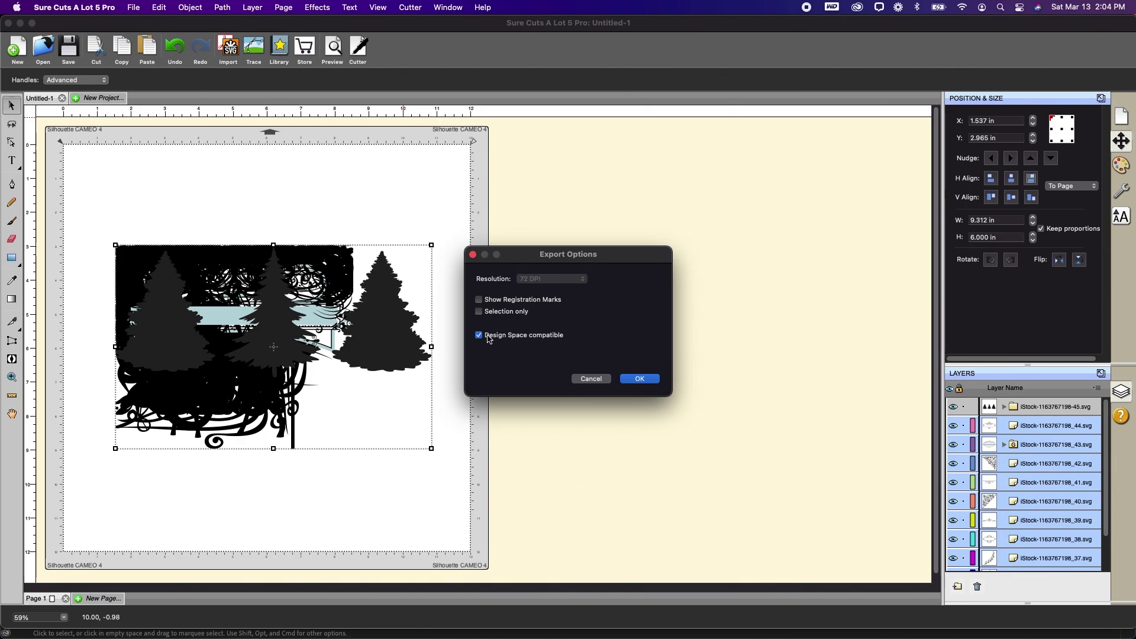
{"action": "left_click", "coordinate": [639, 378]}
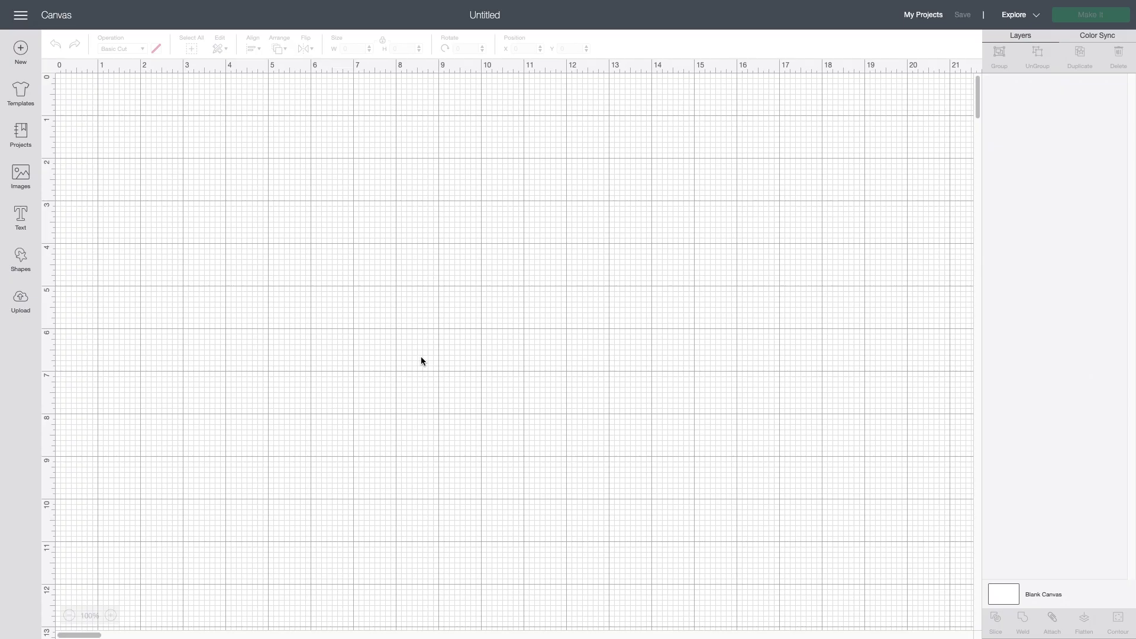
Upload Flourishes.svg from Downloads as a cut image and insert it, 9.312 by 6 in
{"action": "left_click", "coordinate": [20, 300]}
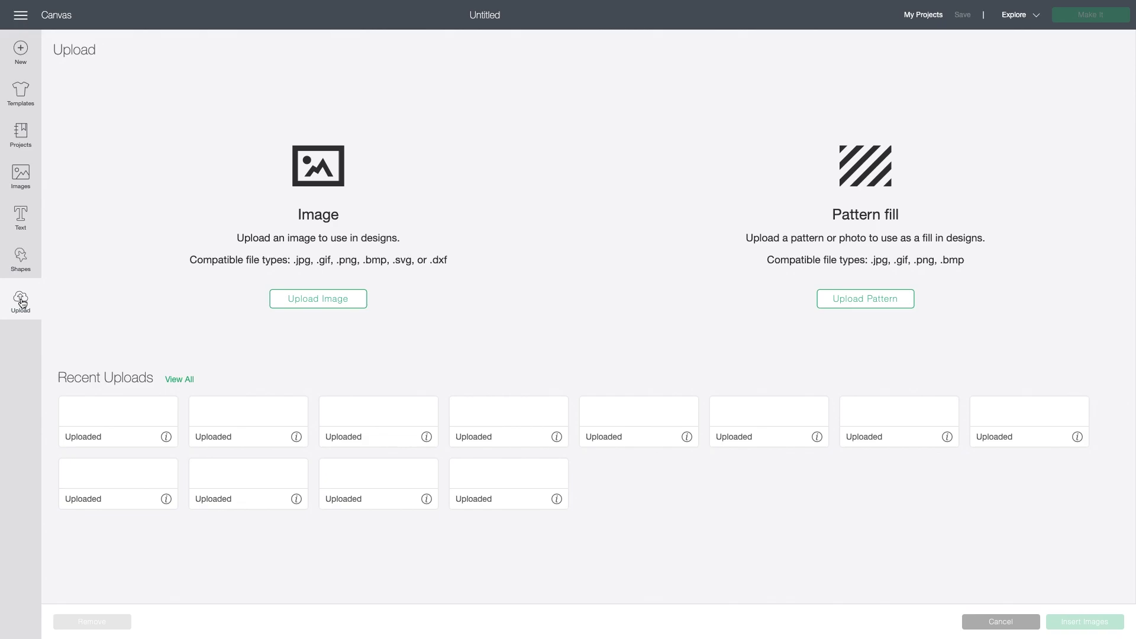
{"action": "left_click", "coordinate": [325, 299]}
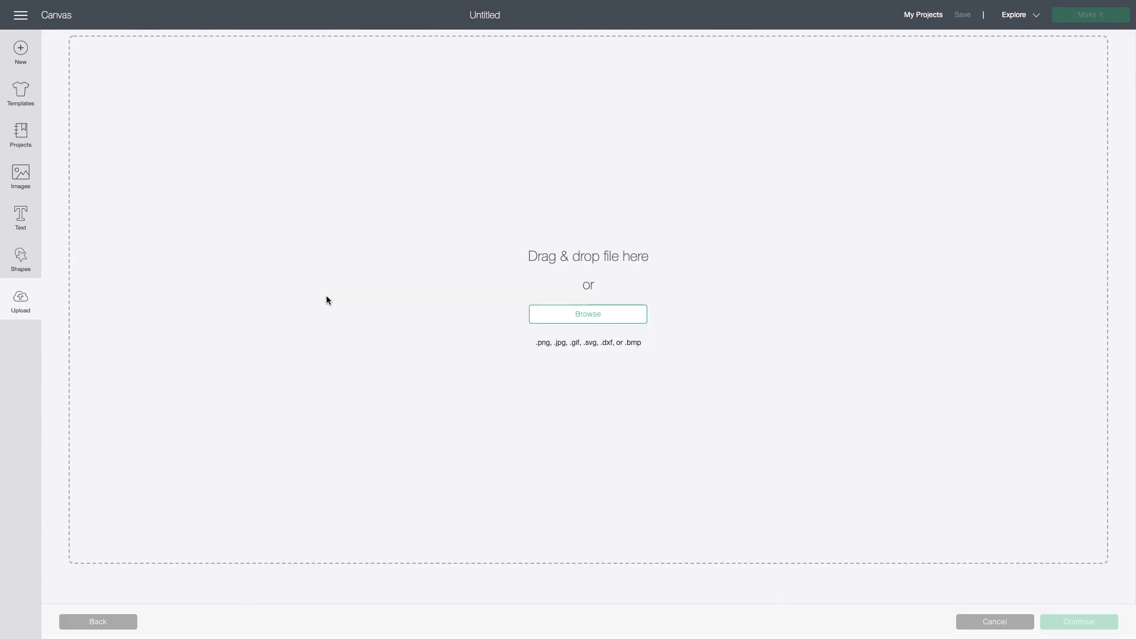
{"action": "left_click", "coordinate": [570, 313]}
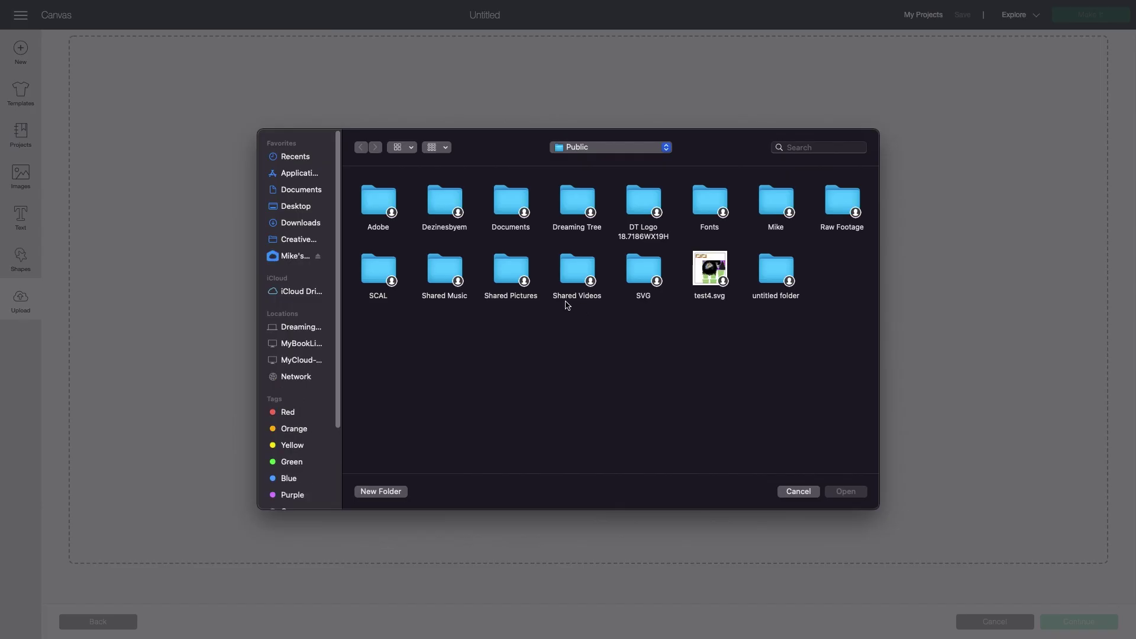
{"action": "left_click", "coordinate": [296, 240]}
{"action": "left_click", "coordinate": [295, 229]}
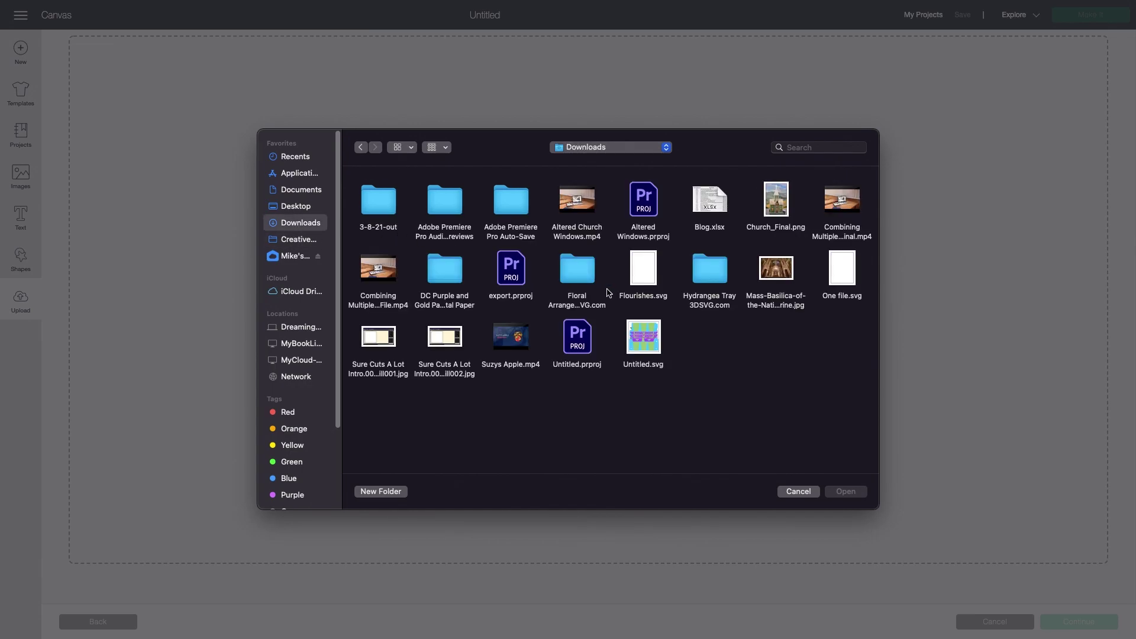
{"action": "left_click", "coordinate": [642, 269]}
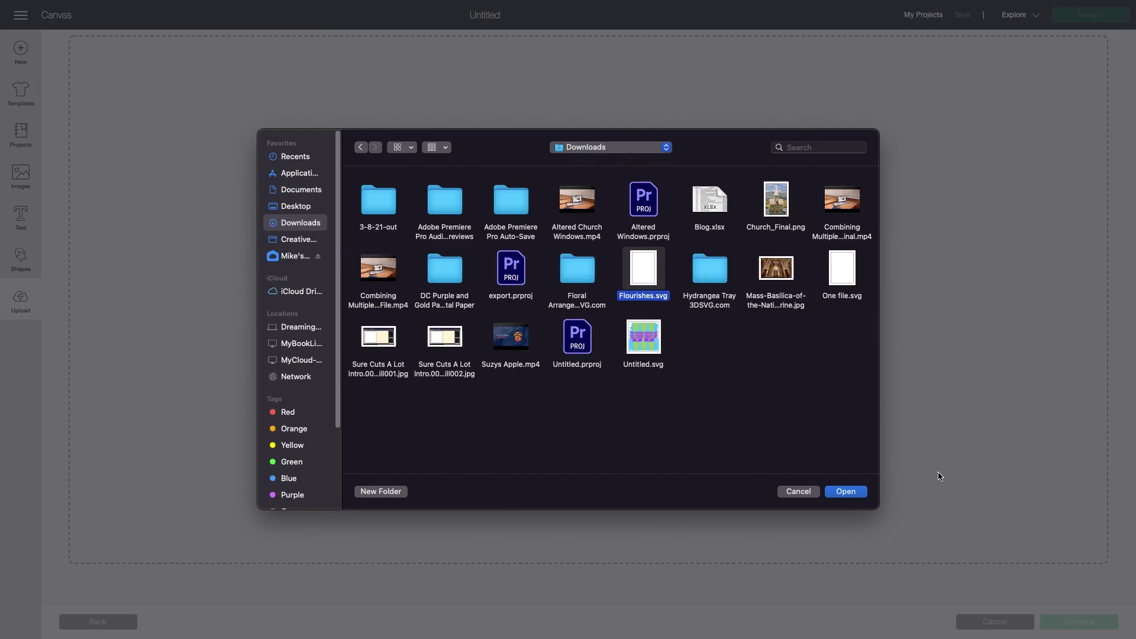
{"action": "left_click", "coordinate": [859, 490]}
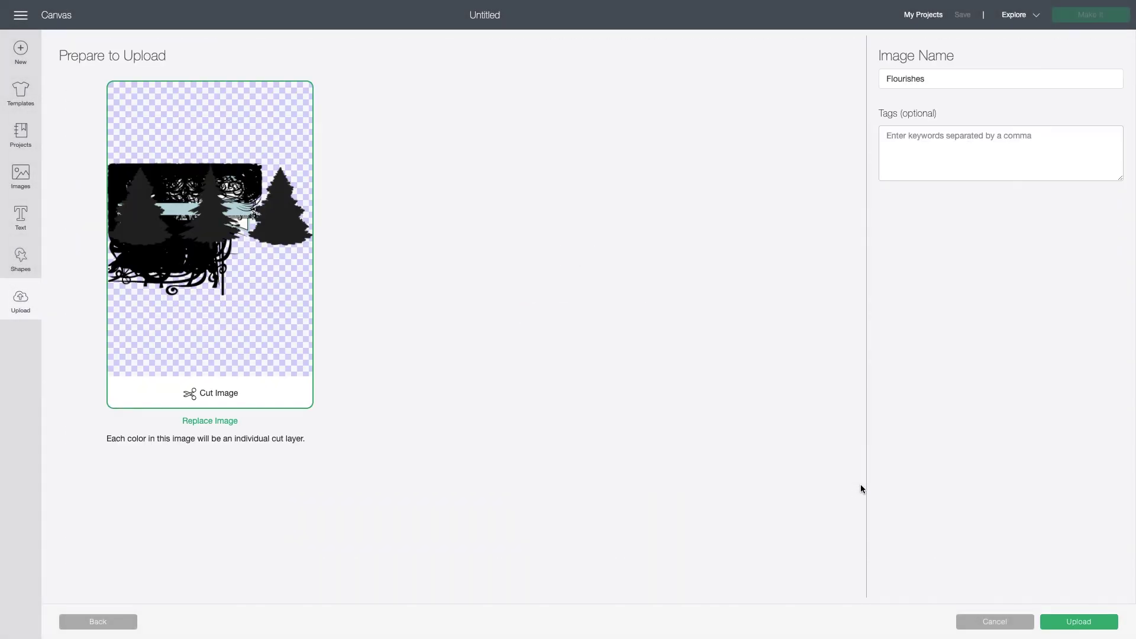
{"action": "left_click", "coordinate": [1069, 627]}
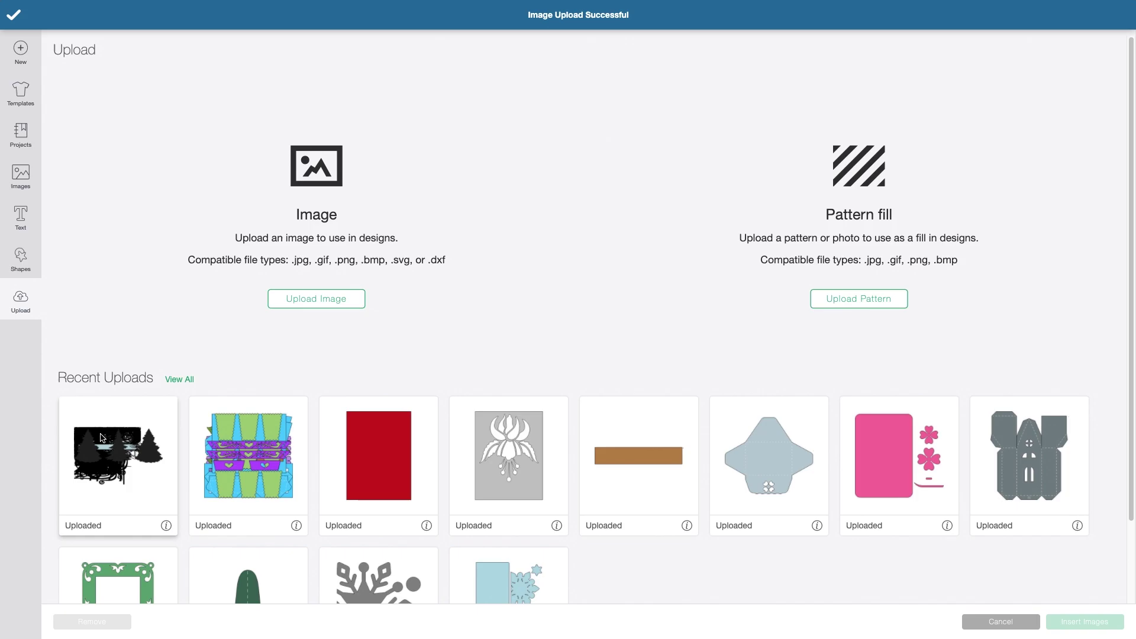
{"action": "left_click", "coordinate": [1091, 624]}
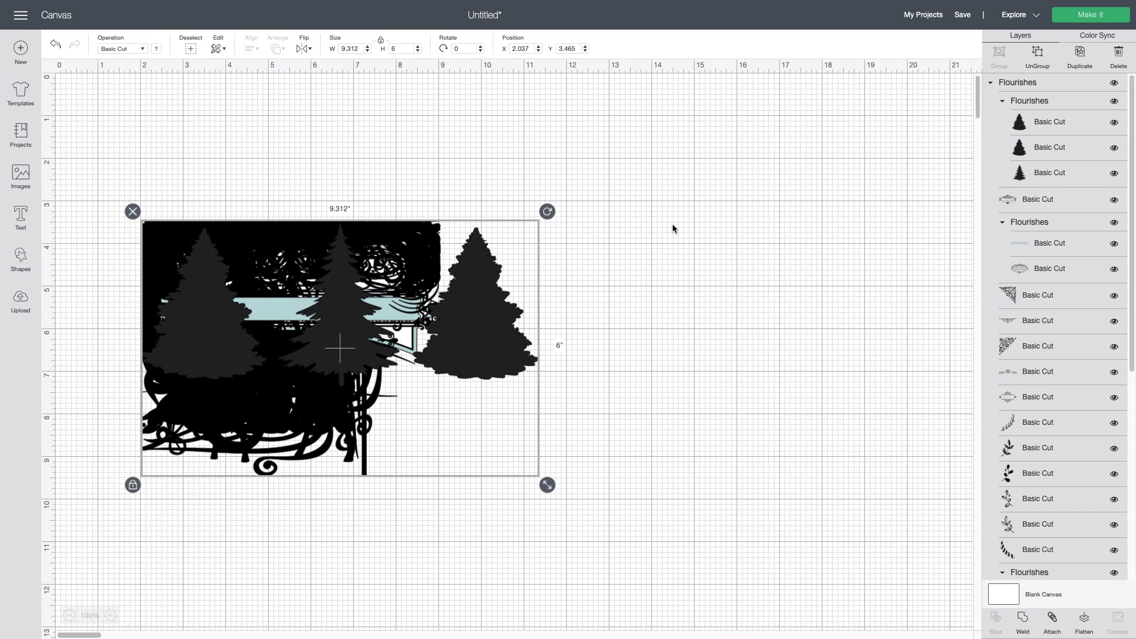
Ungroup the Flourishes image into separate layers and zoom the canvas out to 25%
{"action": "right_click", "coordinate": [469, 308]}
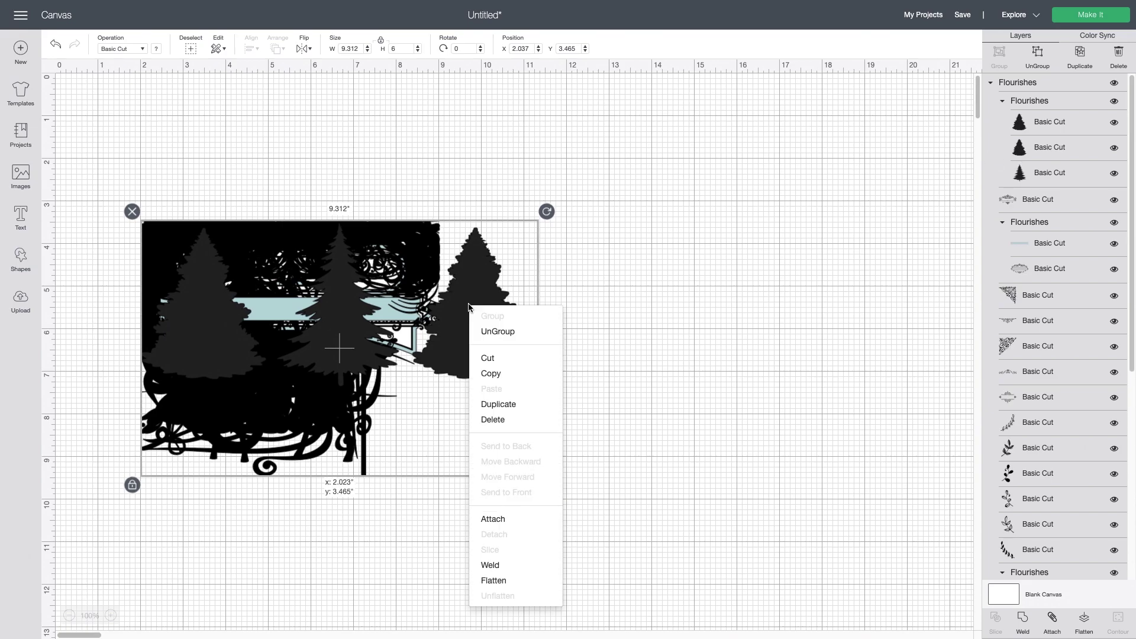
{"action": "left_click", "coordinate": [486, 332]}
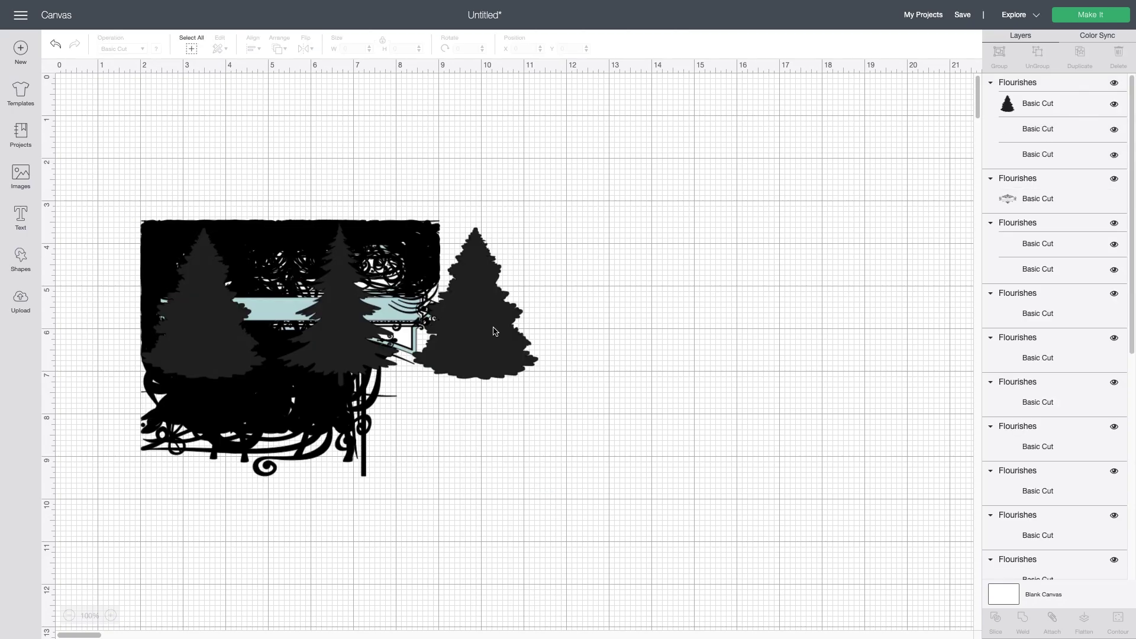
{"action": "left_click", "coordinate": [70, 616]}
{"action": "left_click", "coordinate": [69, 615]}
Drag the tree group, two corner flourishes, frames and leaf sprig apart across the canvas
{"action": "left_click_drag", "start_coordinate": [167, 148], "coordinate": [681, 184]}
{"action": "left_click_drag", "start_coordinate": [132, 161], "coordinate": [445, 409]}
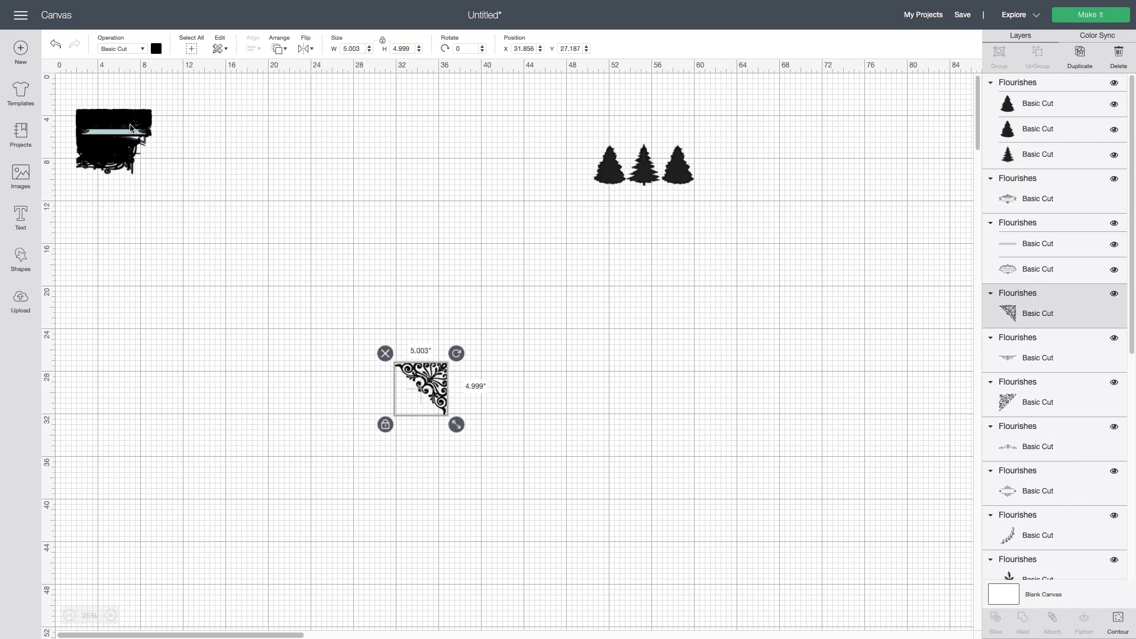
{"action": "left_click_drag", "start_coordinate": [132, 127], "coordinate": [349, 127]}
{"action": "left_click_drag", "start_coordinate": [134, 128], "coordinate": [235, 333]}
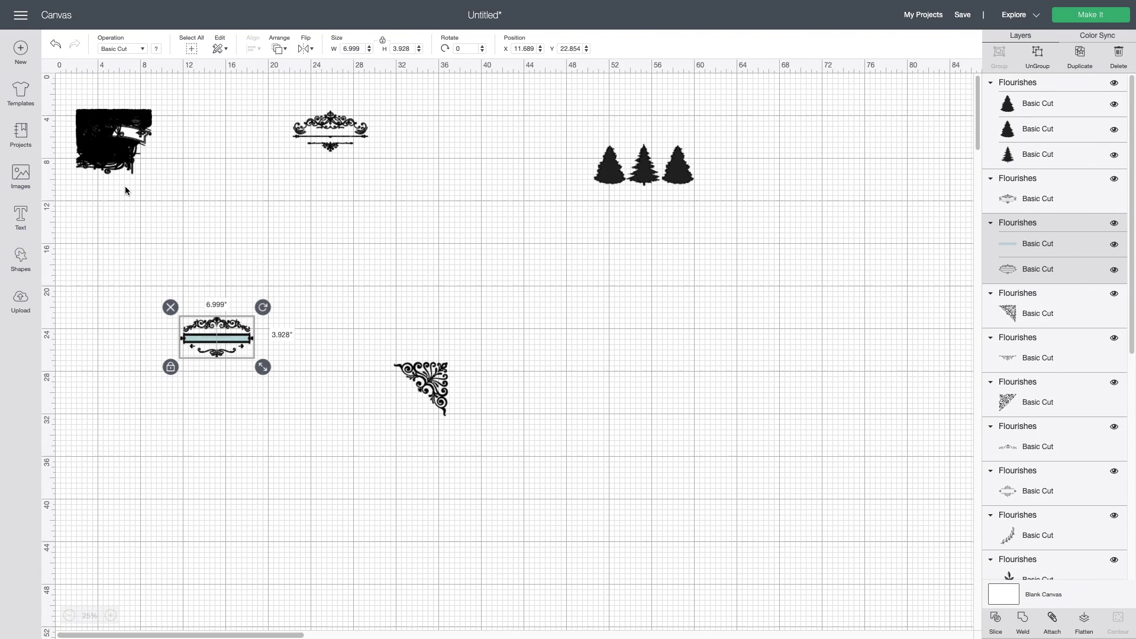
{"action": "left_click_drag", "start_coordinate": [107, 159], "coordinate": [696, 382]}
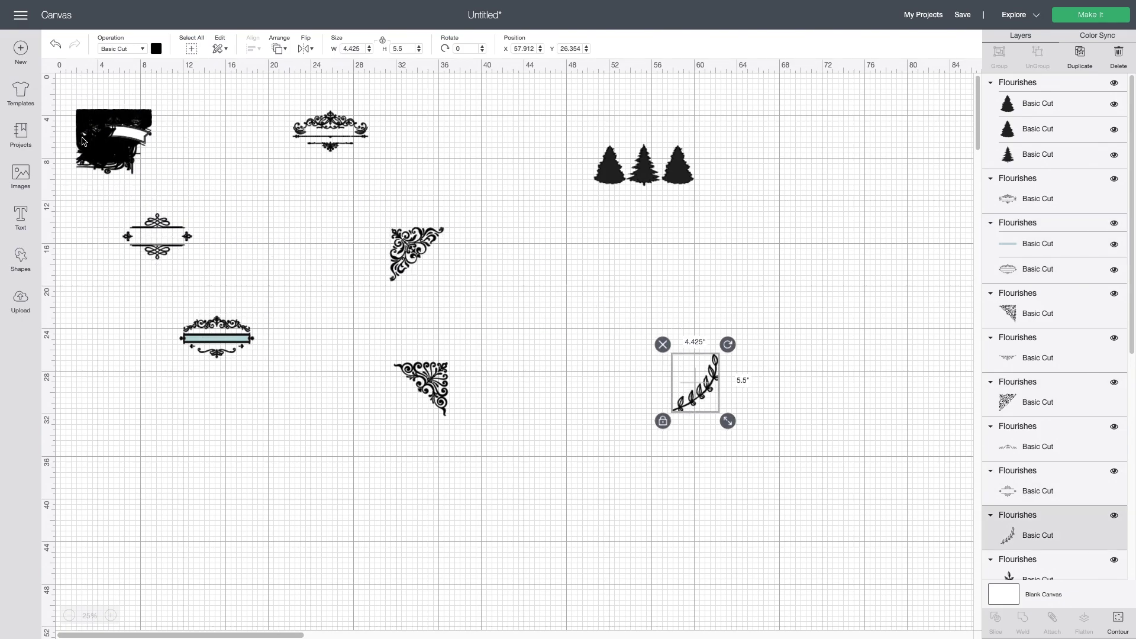
{"action": "left_click_drag", "start_coordinate": [83, 141], "coordinate": [584, 328]}
{"action": "scroll", "coordinate": [1006, 339], "scroll_direction": "up", "scroll_amount": 2}
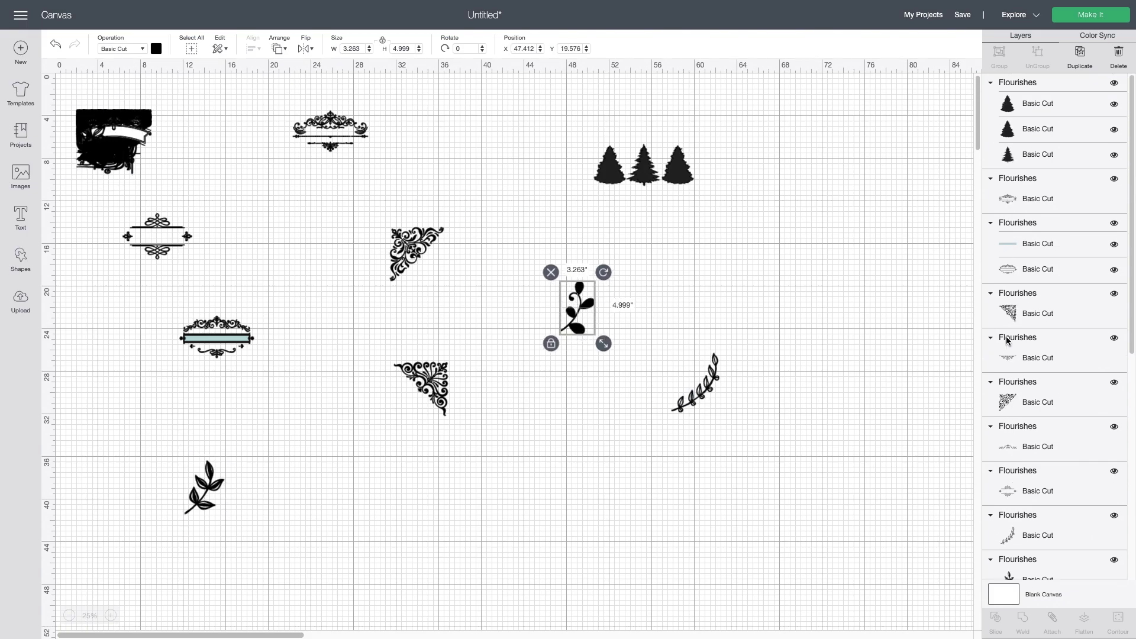
Hide the three-tree group and berry sprig, then move the leaf branch and lower corner flourish upward
{"action": "left_click", "coordinate": [674, 165]}
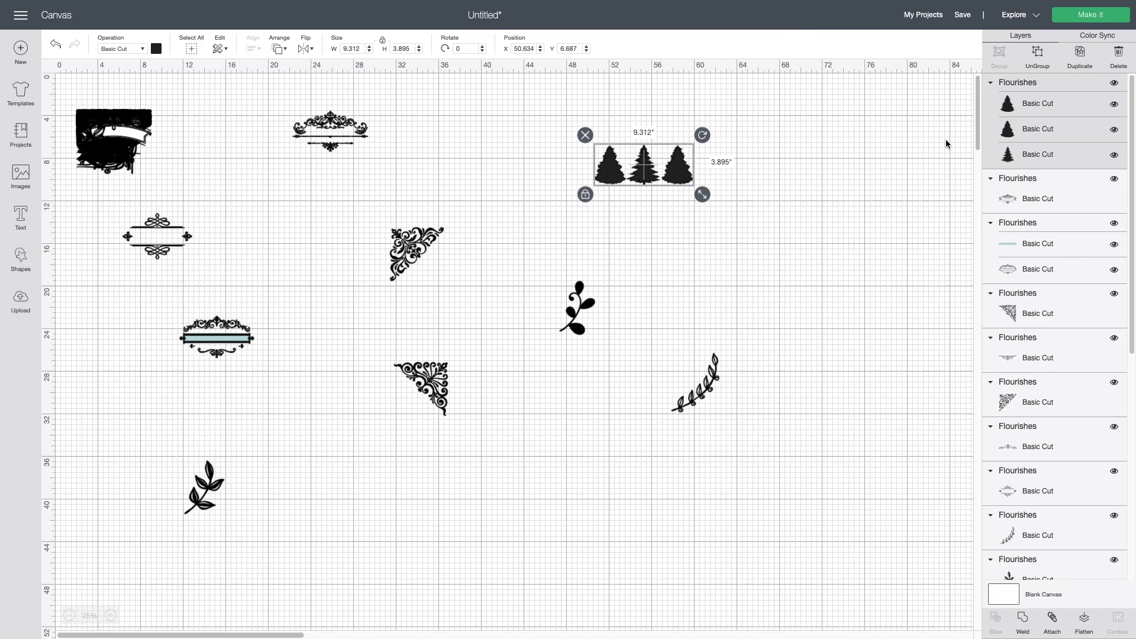
{"action": "left_click", "coordinate": [1114, 85]}
{"action": "left_click", "coordinate": [589, 306]}
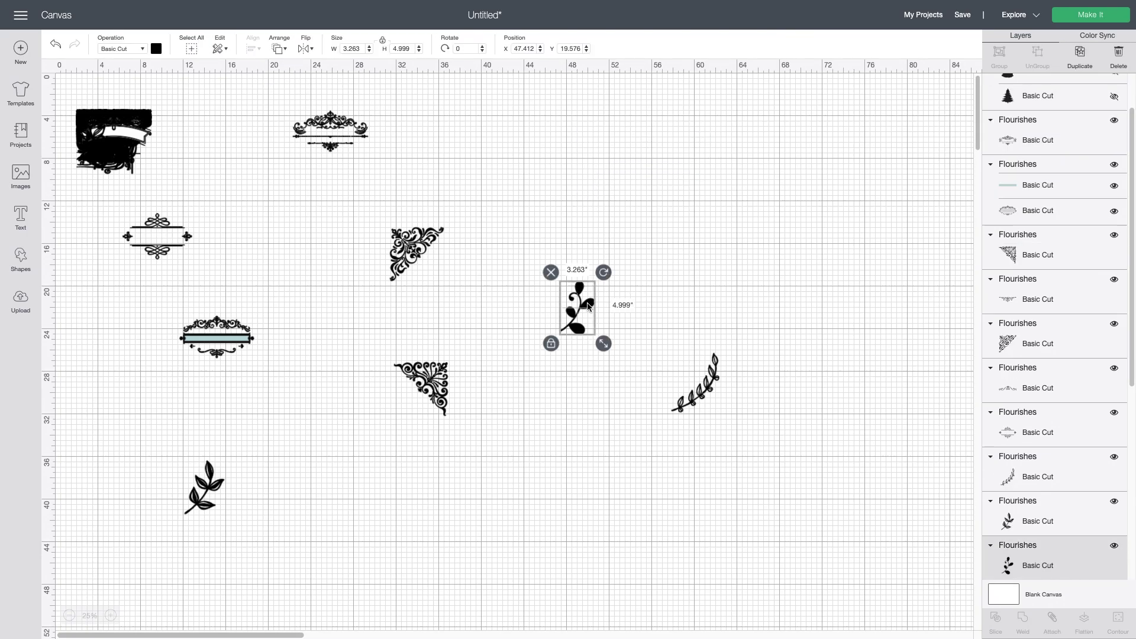
{"action": "left_click_drag", "start_coordinate": [588, 307], "coordinate": [683, 224]}
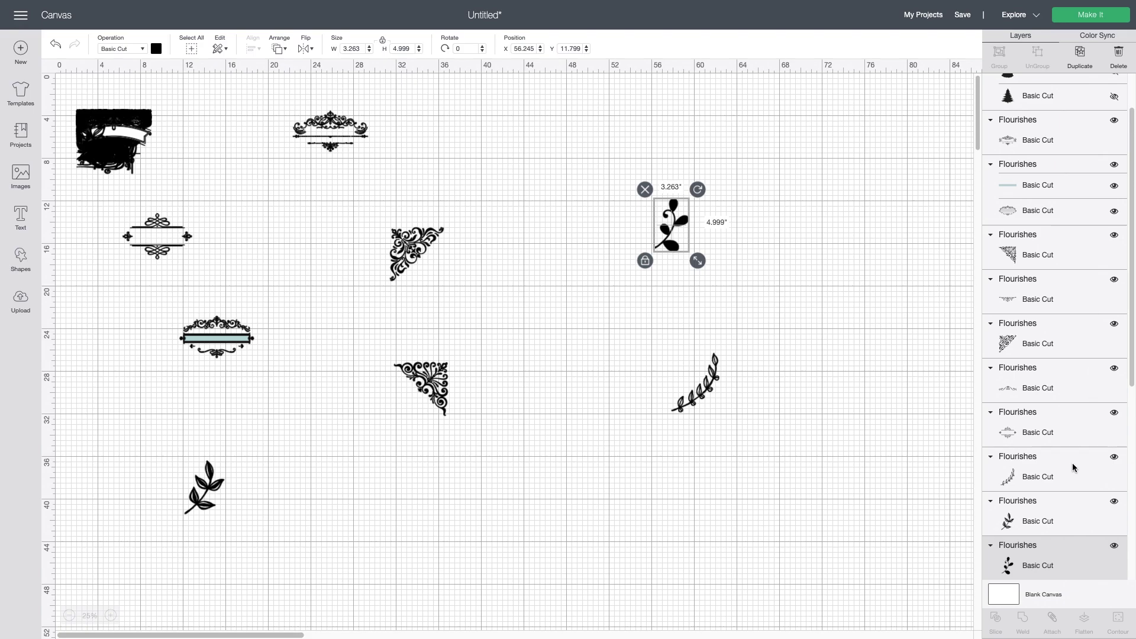
{"action": "left_click", "coordinate": [1114, 545]}
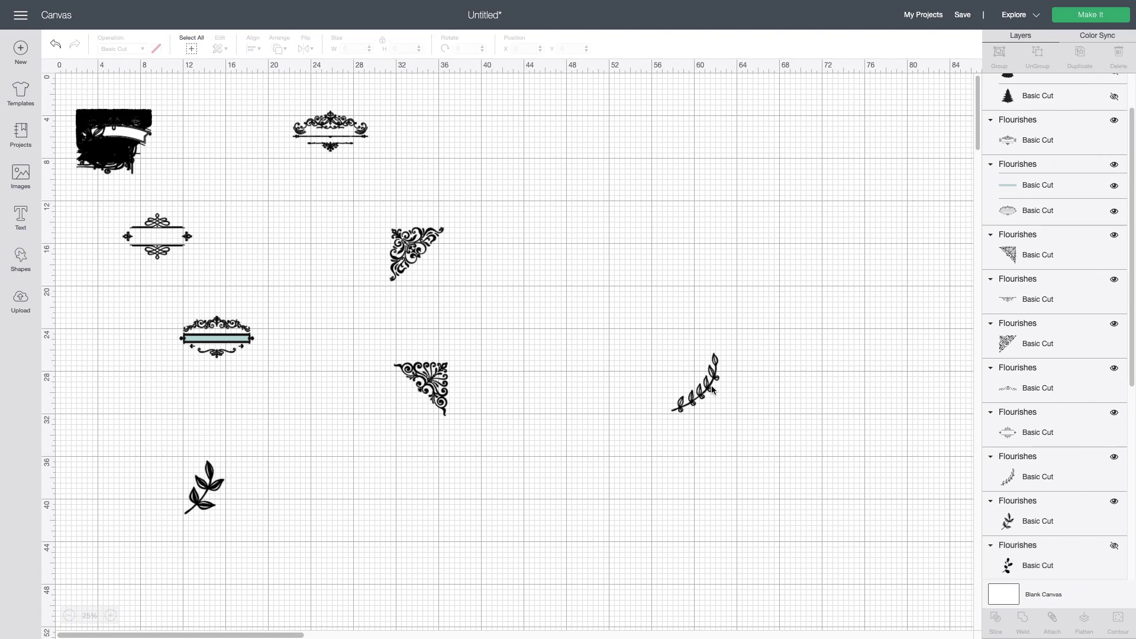
{"action": "left_click_drag", "start_coordinate": [713, 390], "coordinate": [685, 320]}
{"action": "left_click_drag", "start_coordinate": [421, 387], "coordinate": [595, 173]}
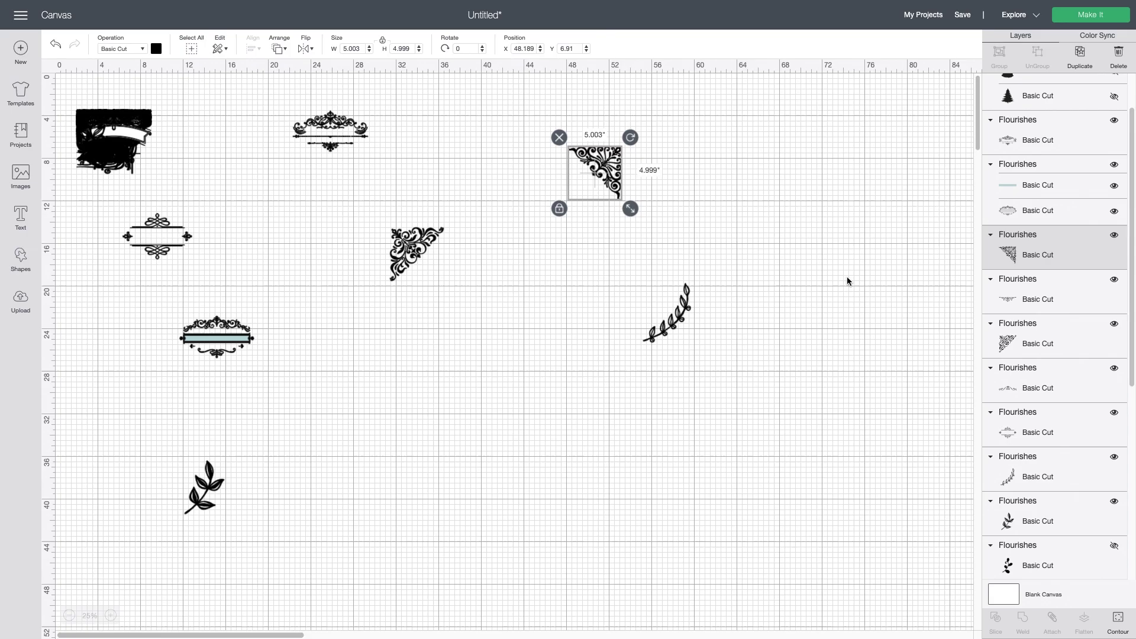